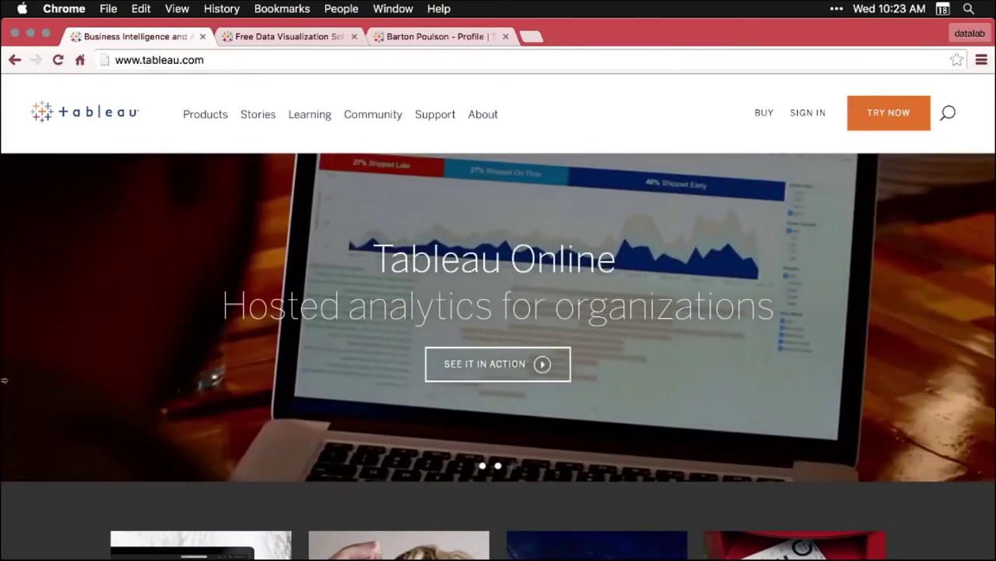
# Open the Tableau Public page from the products listing on the Tableau website and look through it.
pyautogui.moveTo(211, 113)
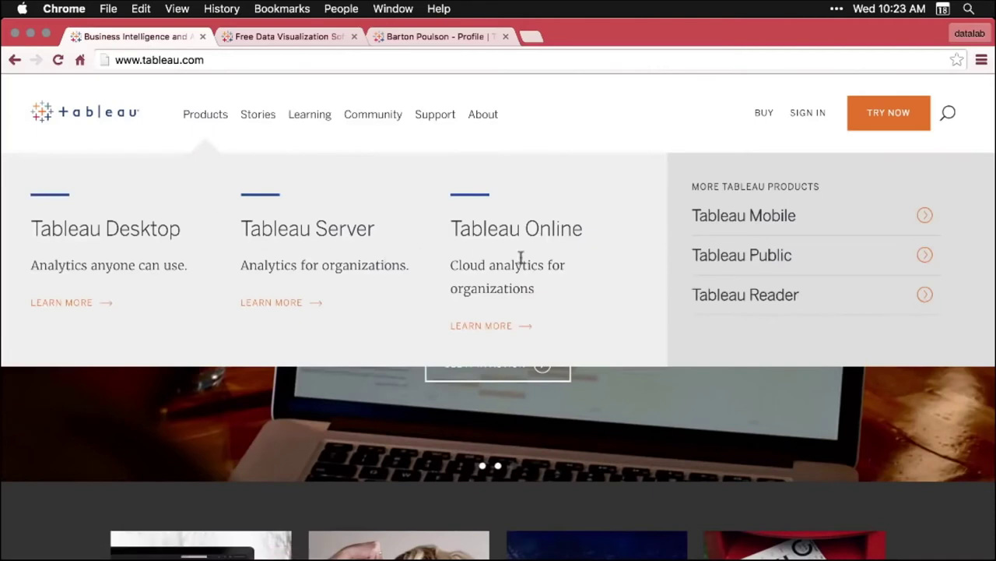
pyautogui.click(784, 260)
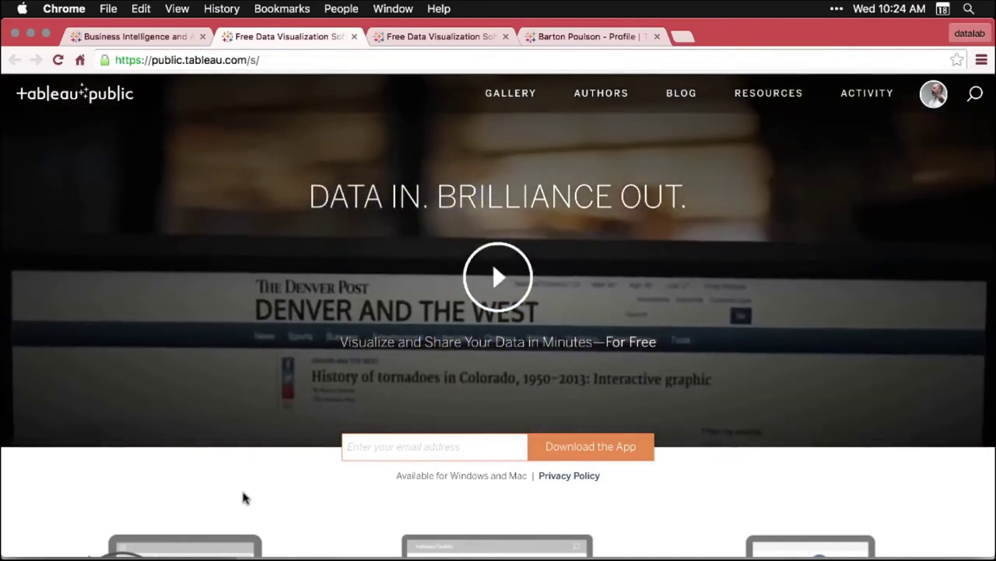
pyautogui.scroll(-5, 244, 495)
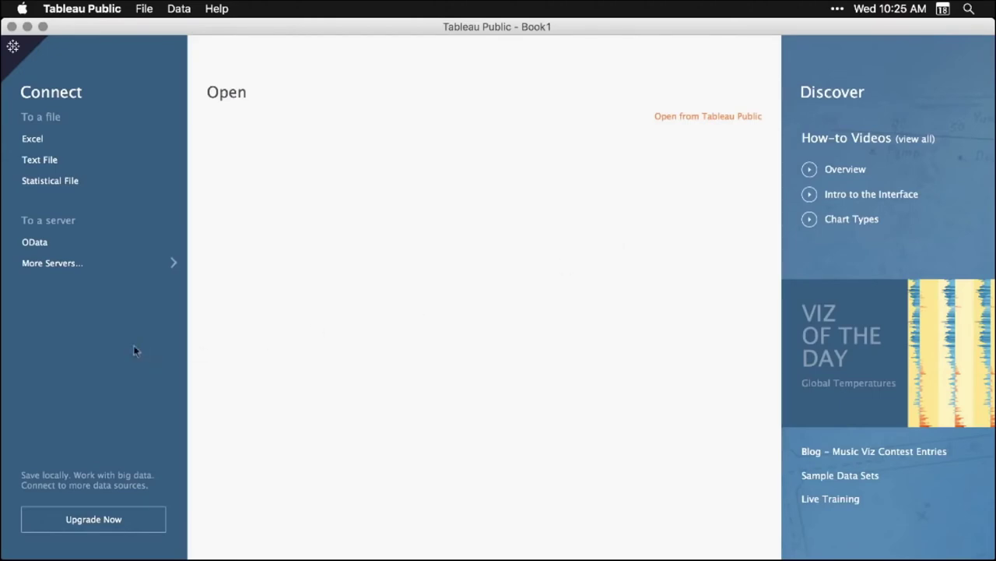
# Switch to the Tableau Public application and connect it to the Excel workbook DS03_2_2_TableauPublic.xlsx on the Desktop.
pyautogui.click(37, 145)
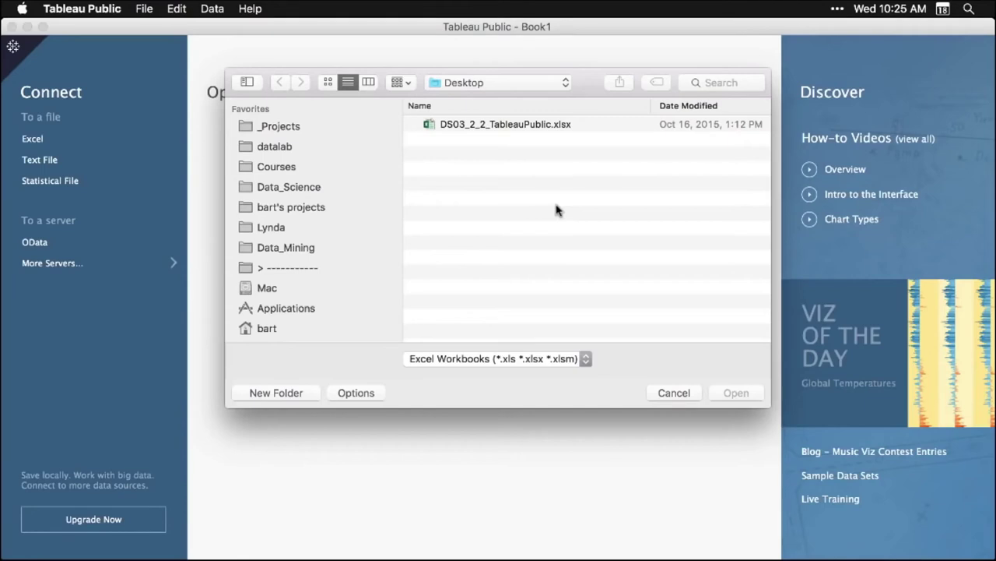
pyautogui.click(527, 126)
pyautogui.click(736, 393)
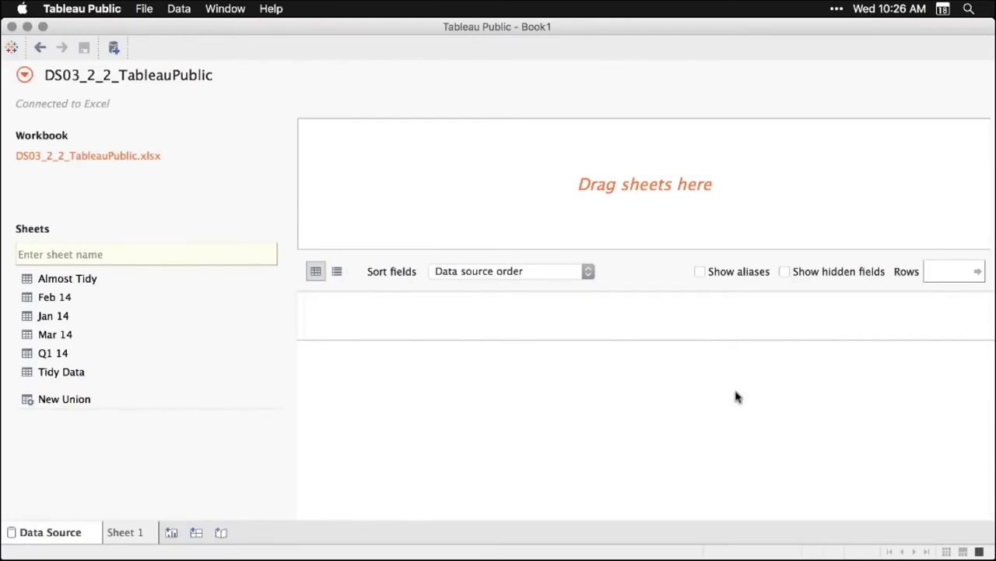
# Add the Tidy Data sheet to the data source and review its rows and the options of the Sales column.
pyautogui.click(64, 374)
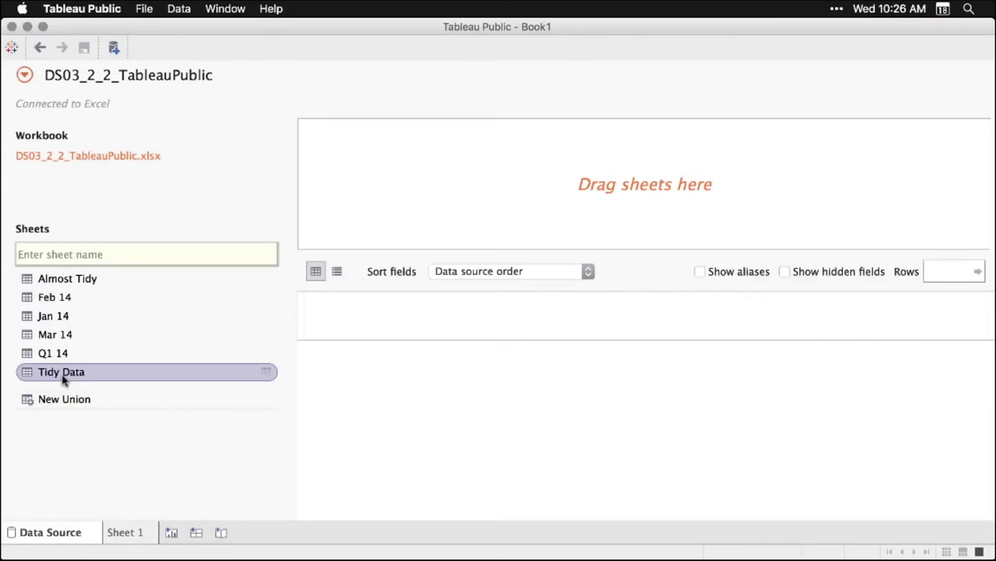
pyautogui.moveTo(64, 379); pyautogui.dragTo(483, 189)
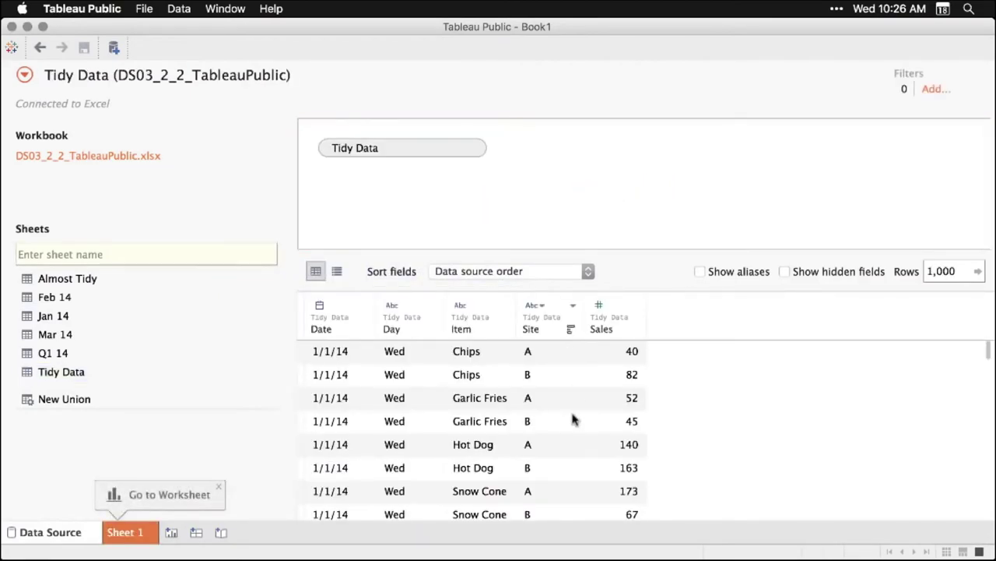
pyautogui.scroll(-5, 572, 420)
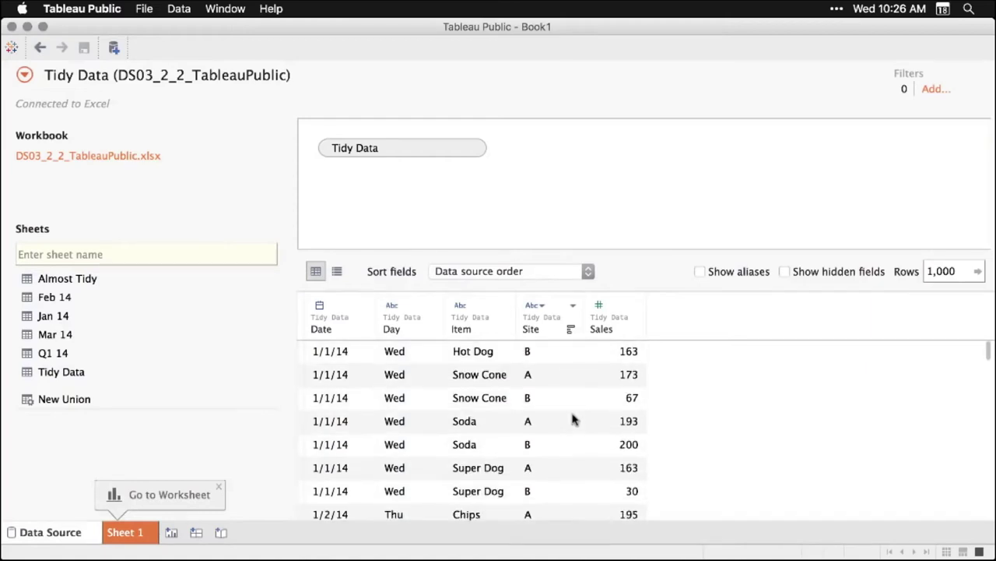
pyautogui.scroll(5, 572, 420)
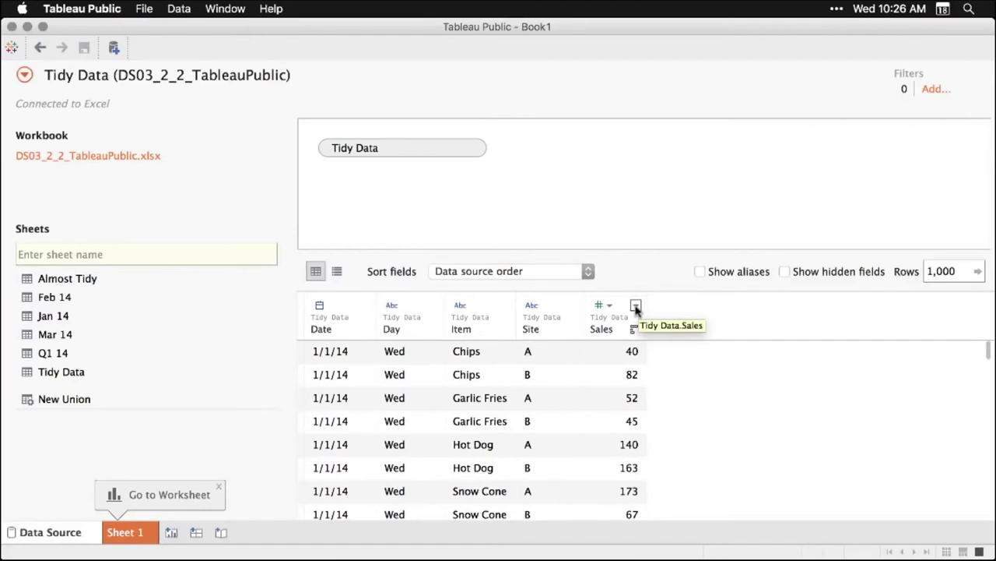
pyautogui.click(635, 306)
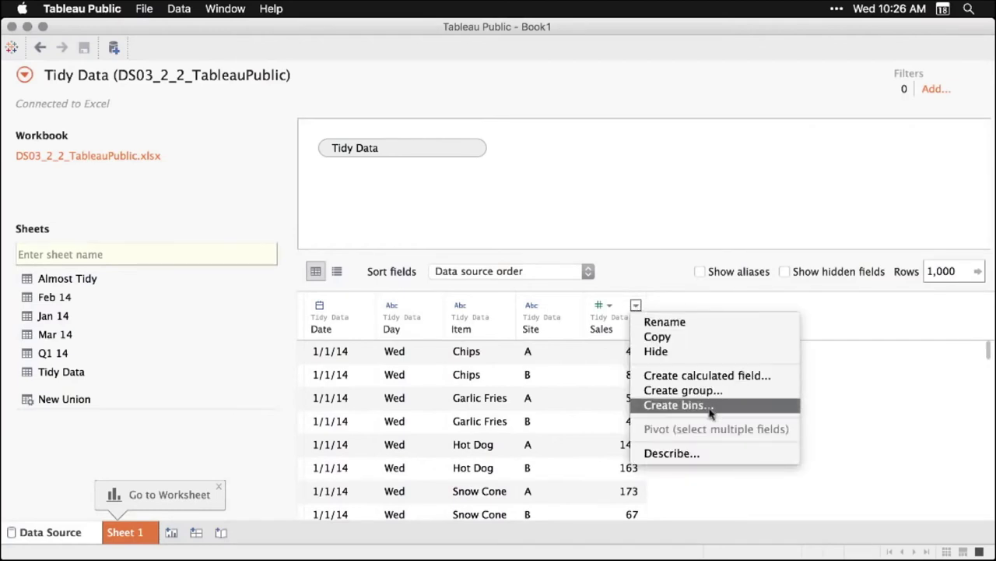
pyautogui.click(862, 319)
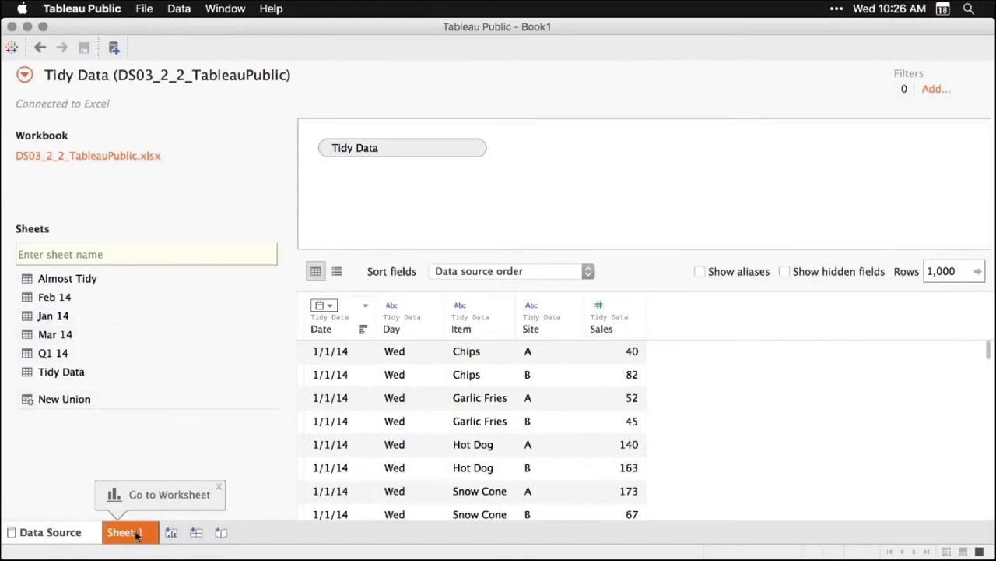
# Dismiss the worksheet hint, open Sheet 1 and place the Sales measure in the body of the empty table.
pyautogui.click(219, 487)
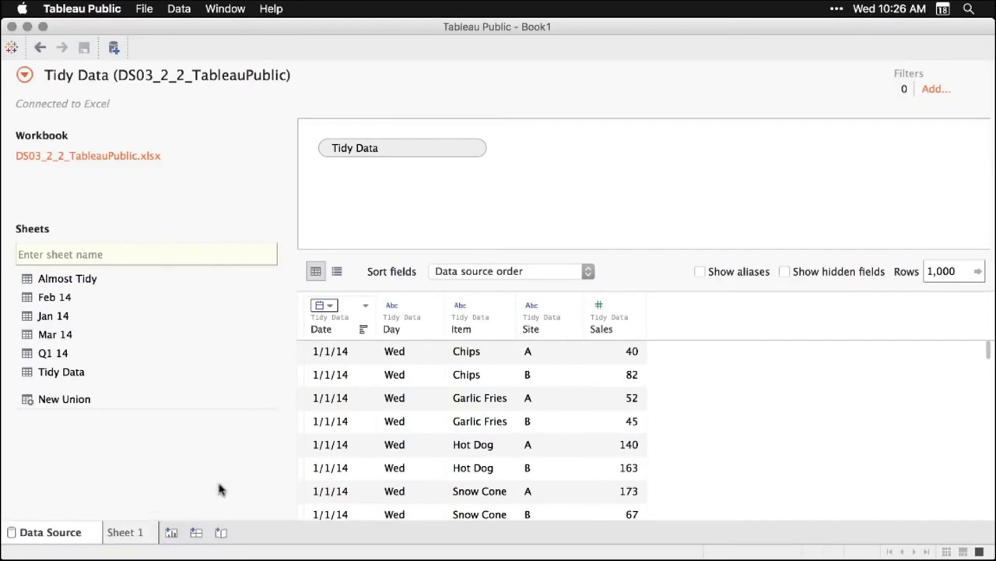
pyautogui.click(140, 534)
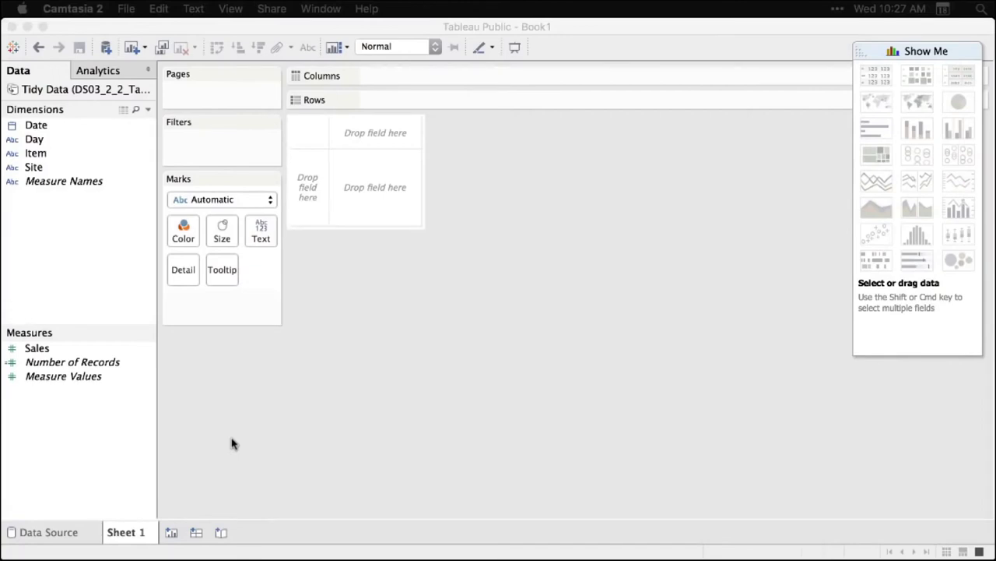
pyautogui.click(37, 349)
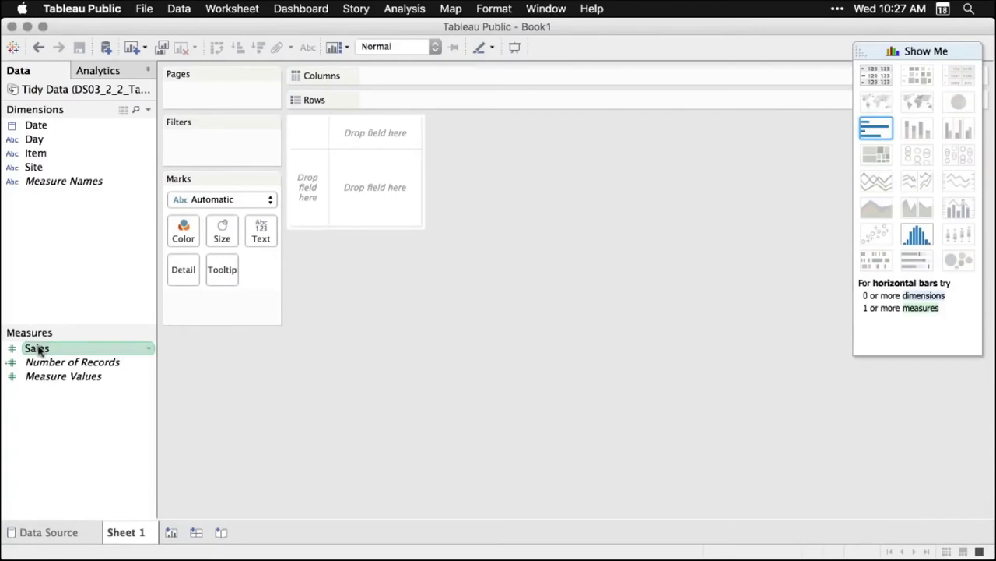
pyautogui.moveTo(360, 306); pyautogui.dragTo(375, 192)
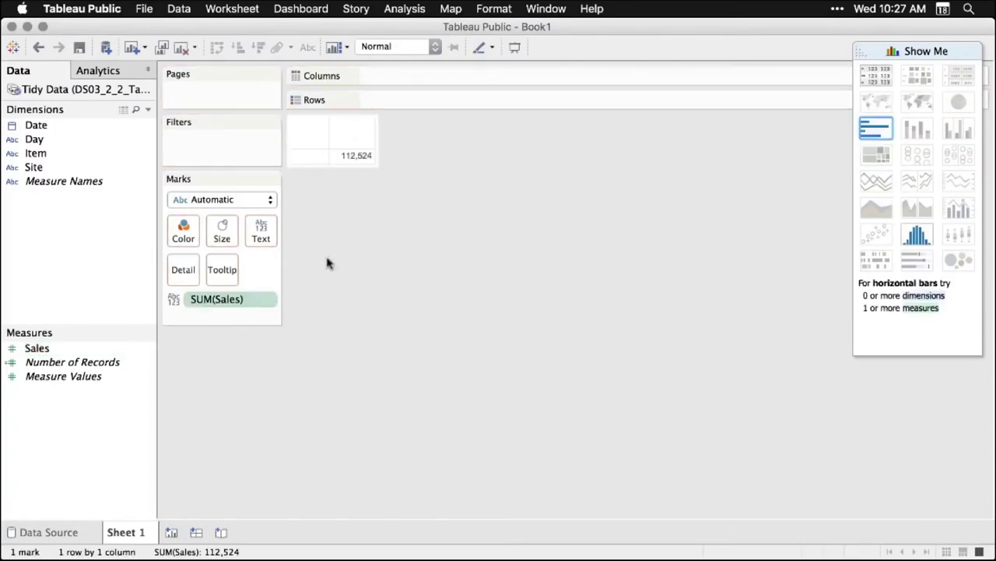
# Break the sales table down by Item in the rows and Date in the columns.
pyautogui.moveTo(369, 163)
pyautogui.click(37, 154)
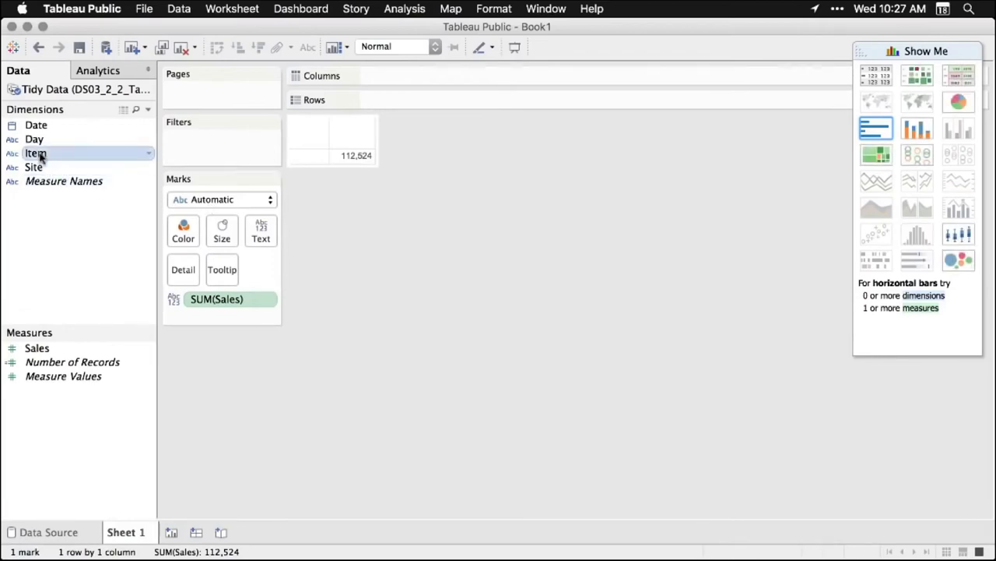
pyautogui.moveTo(41, 156); pyautogui.dragTo(400, 104)
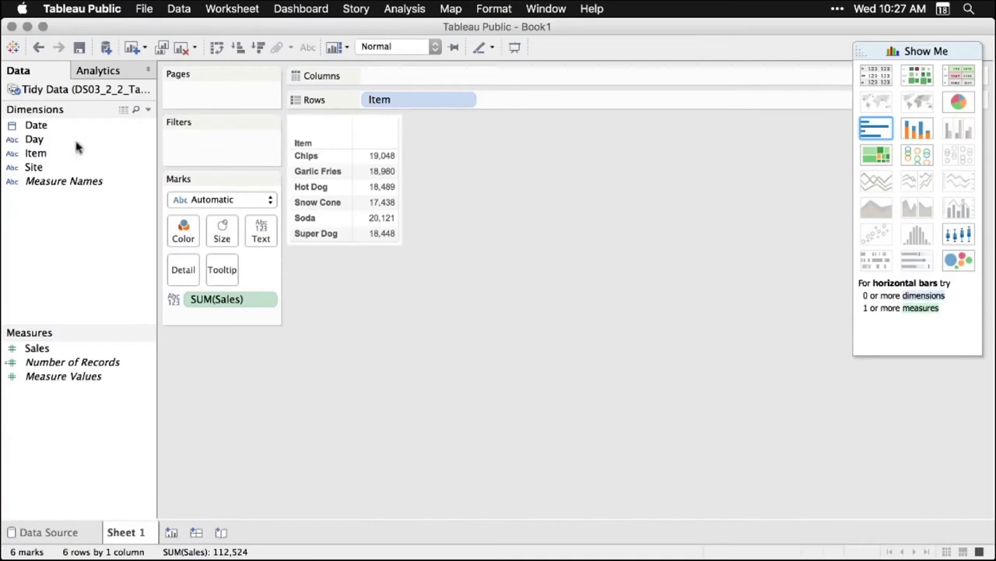
pyautogui.click(33, 128)
pyautogui.moveTo(34, 128); pyautogui.dragTo(386, 80)
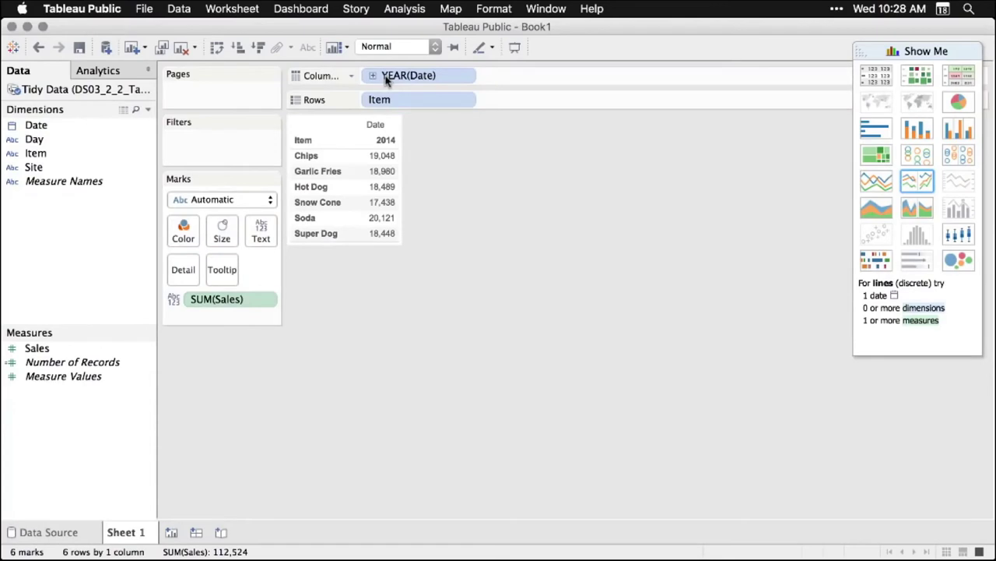
# Try grouping the Date columns by Quarter and by continuous Day.
pyautogui.click(465, 78)
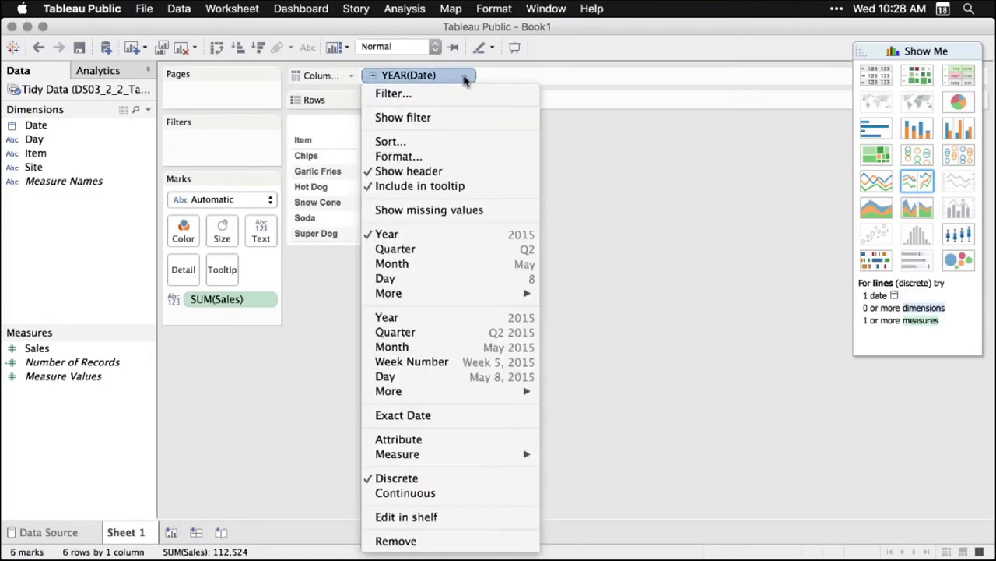
pyautogui.click(467, 249)
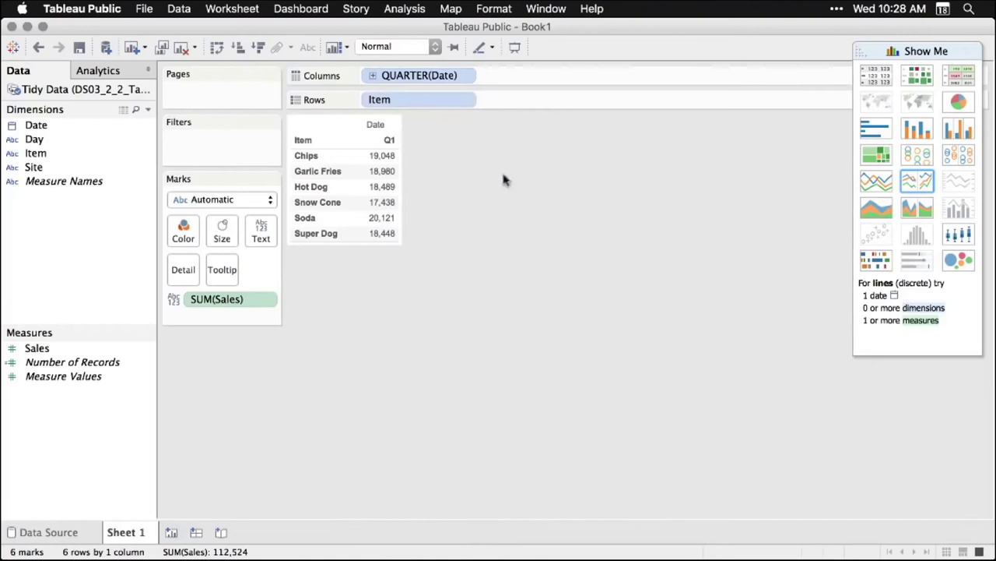
pyautogui.click(467, 77)
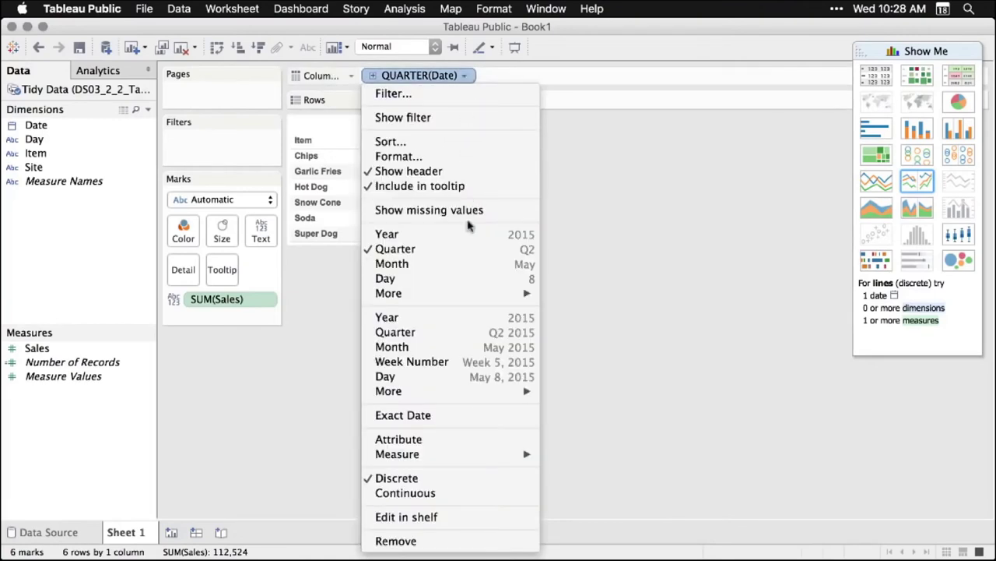
pyautogui.click(480, 378)
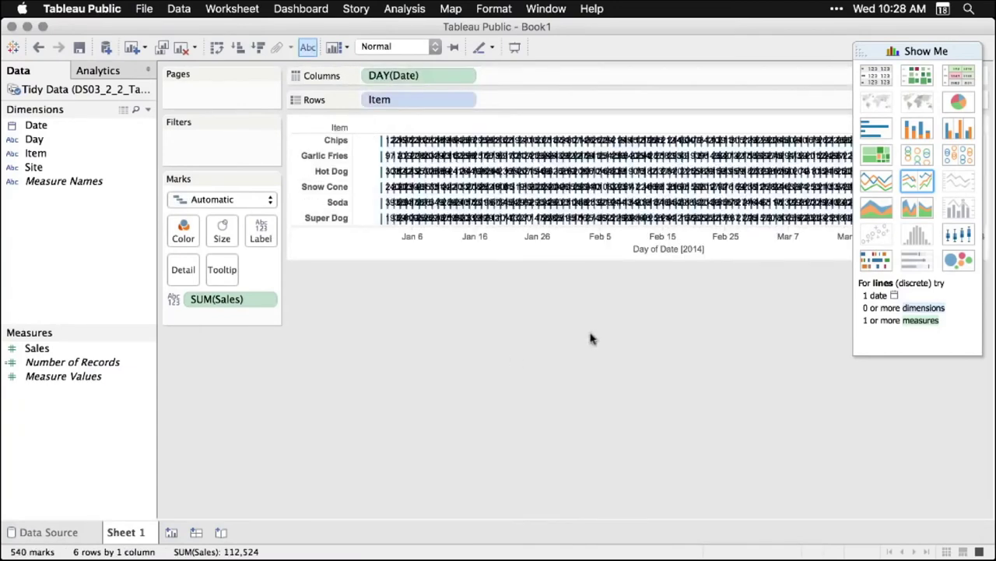
# Group the Date columns by continuous Week Number and turn the table into a continuous line chart.
pyautogui.click(466, 79)
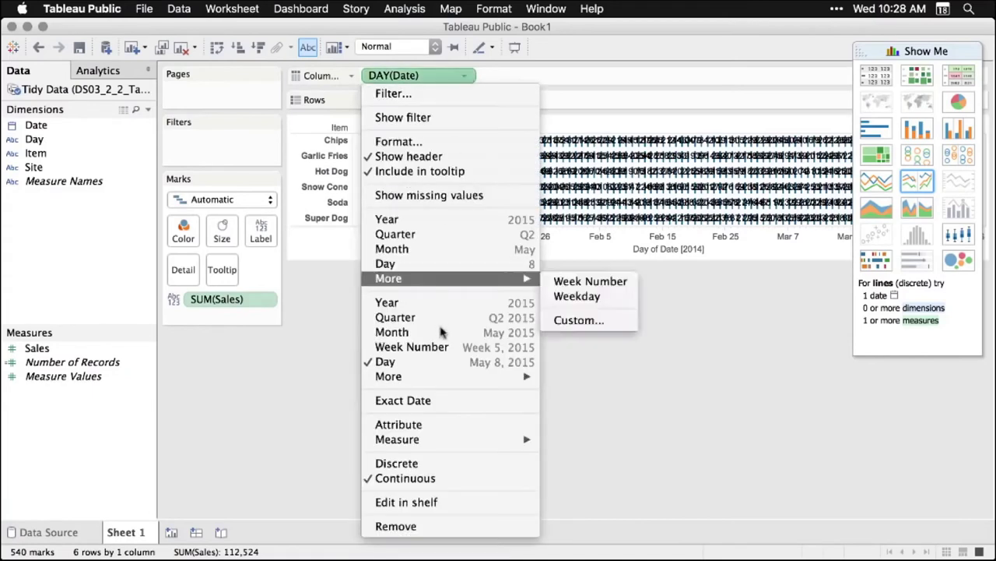
pyautogui.click(440, 352)
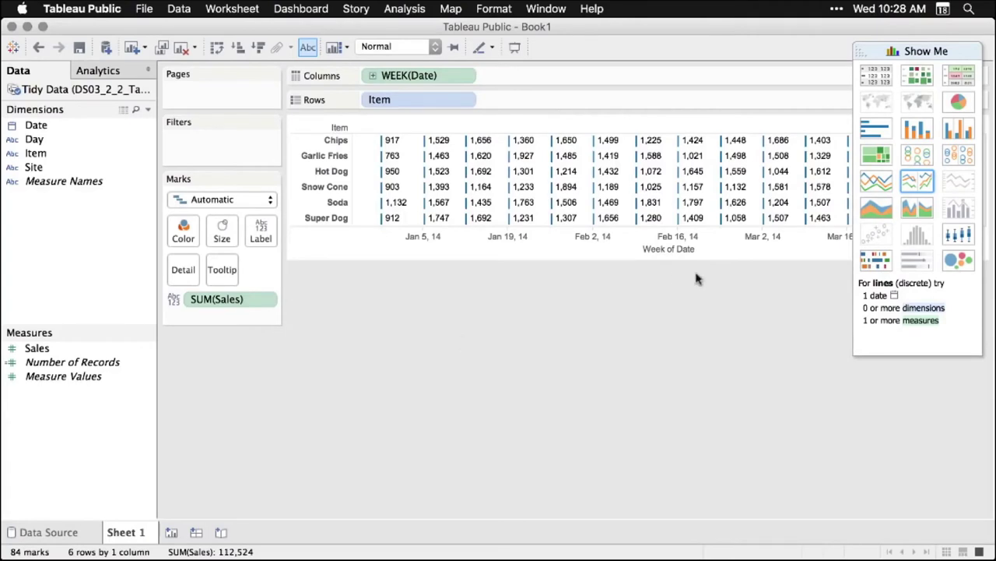
pyautogui.click(877, 181)
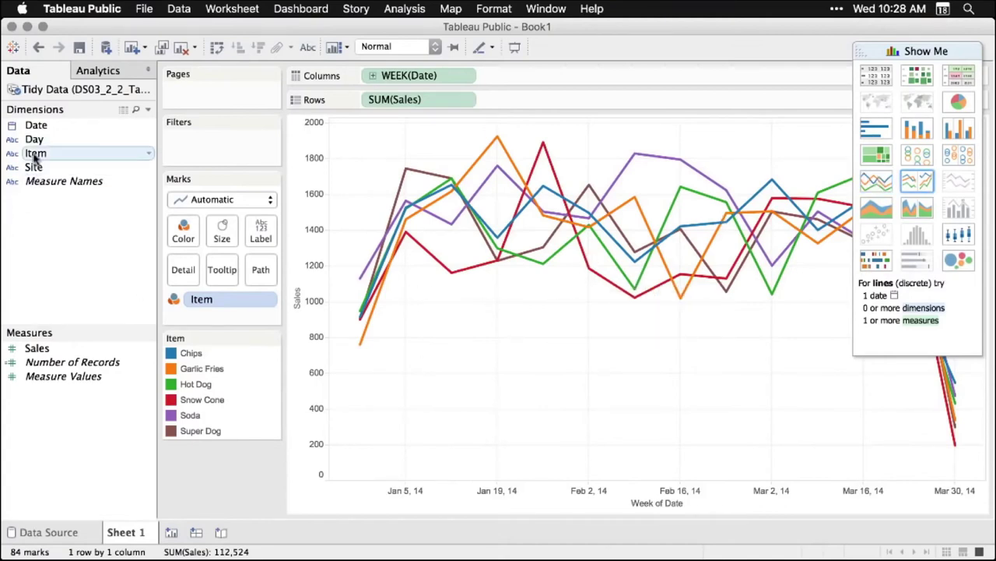
# Split the line chart into a separate row for each Item and colour the lines by Site instead of Item.
pyautogui.moveTo(34, 155); pyautogui.dragTo(377, 100)
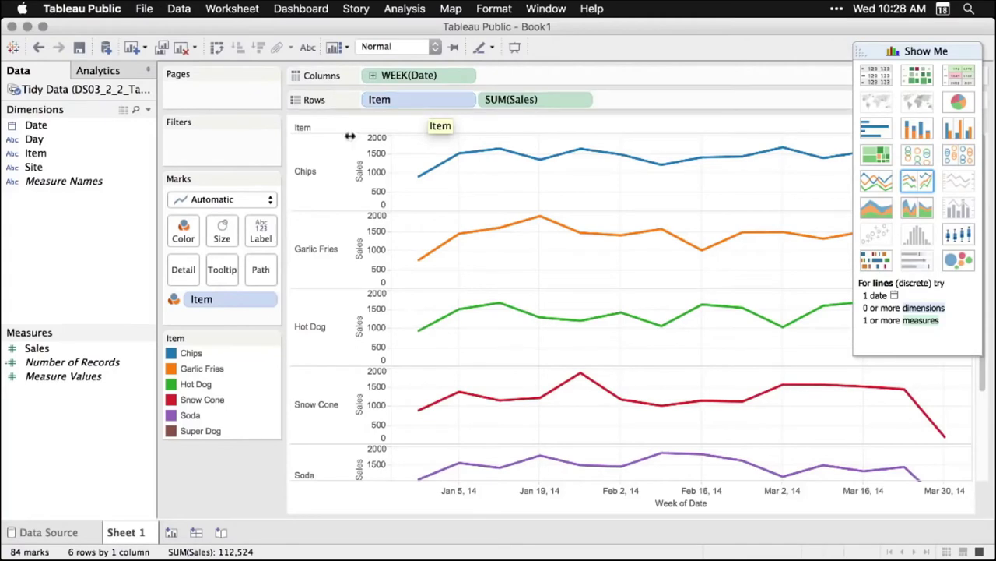
pyautogui.click(34, 168)
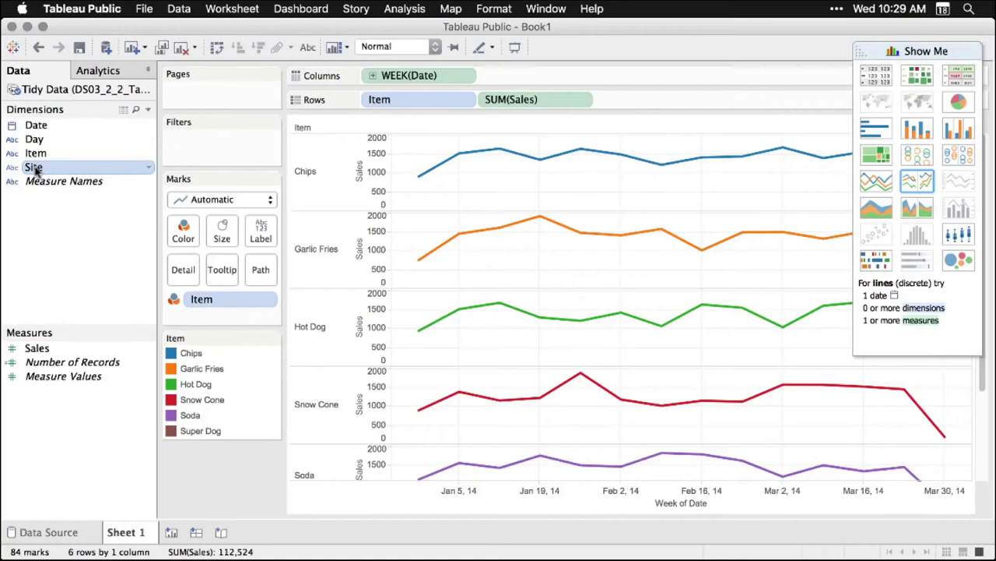
pyautogui.moveTo(34, 170); pyautogui.dragTo(210, 291)
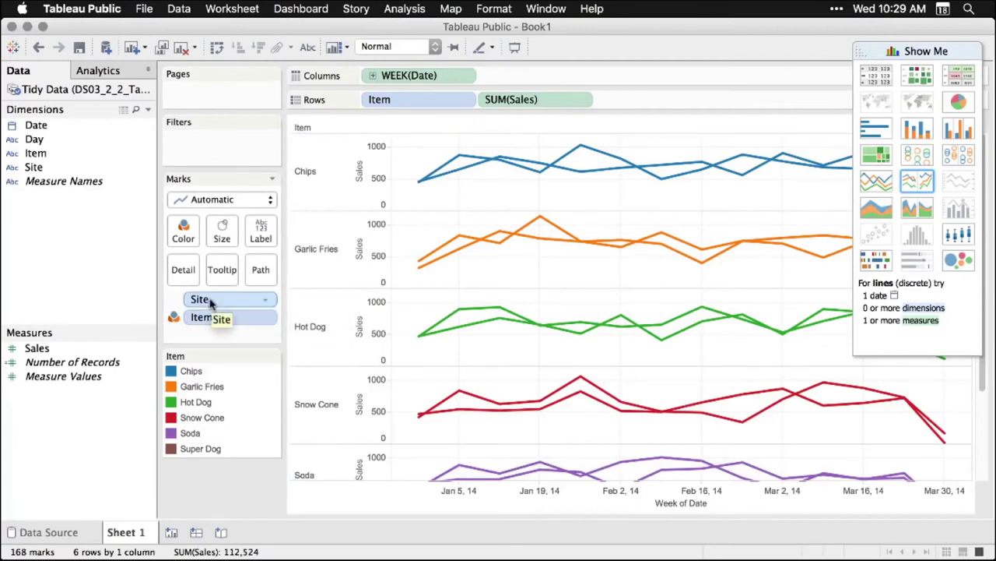
pyautogui.moveTo(210, 302); pyautogui.dragTo(187, 232)
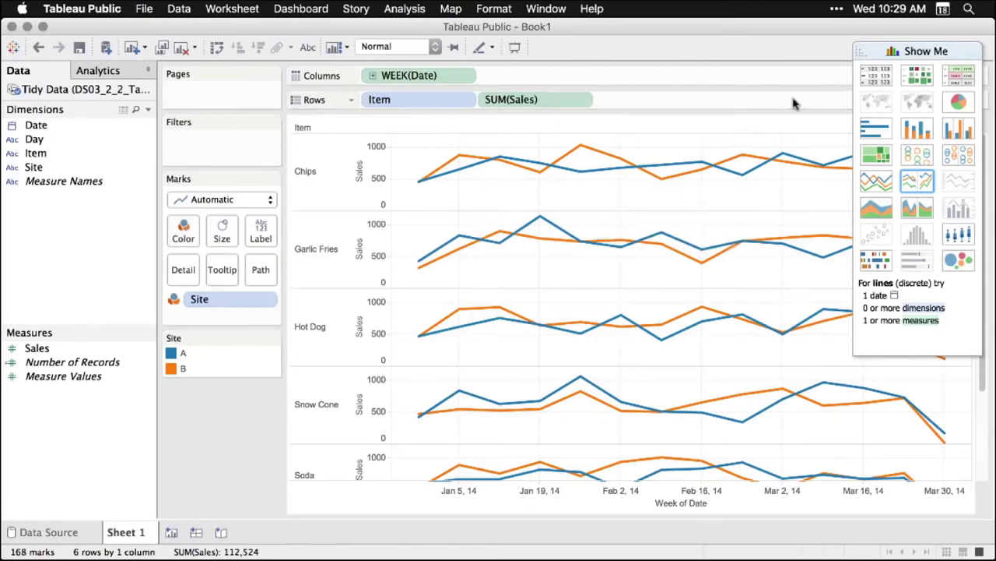
# Add an average line to the sales chart of every item and look over the rows.
pyautogui.click(107, 72)
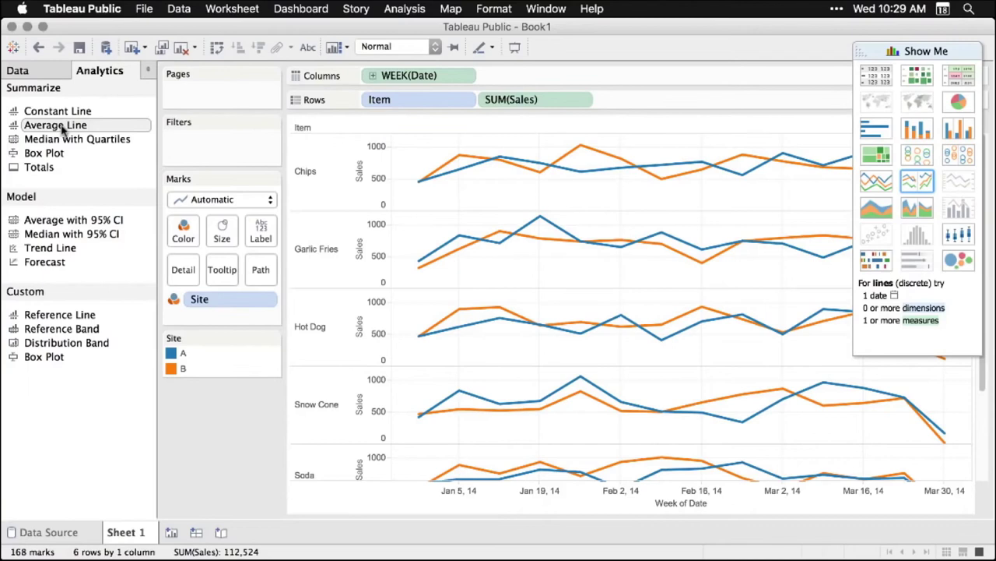
pyautogui.moveTo(64, 132); pyautogui.dragTo(489, 156)
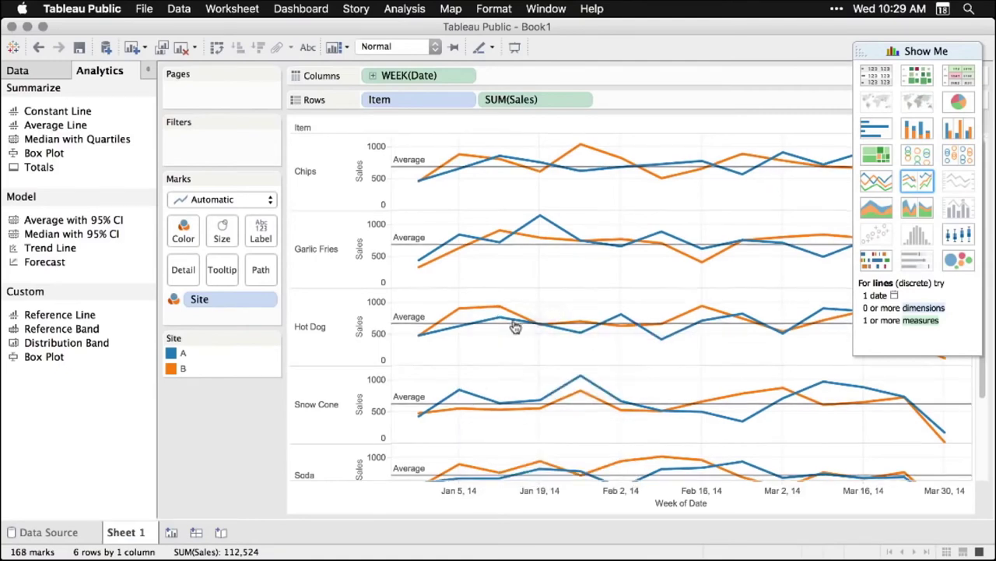
pyautogui.scroll(-3, 515, 327)
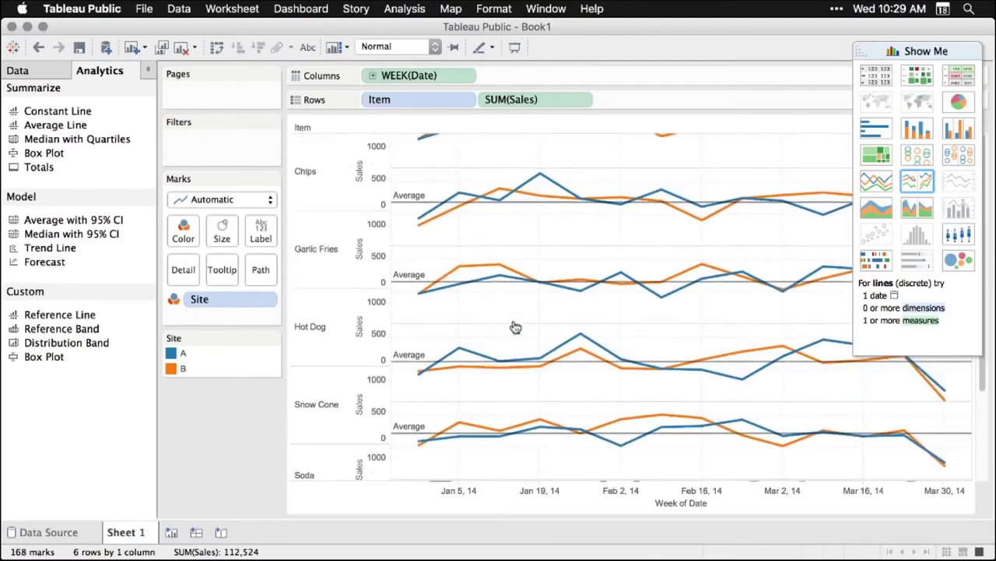
pyautogui.scroll(2, 515, 327)
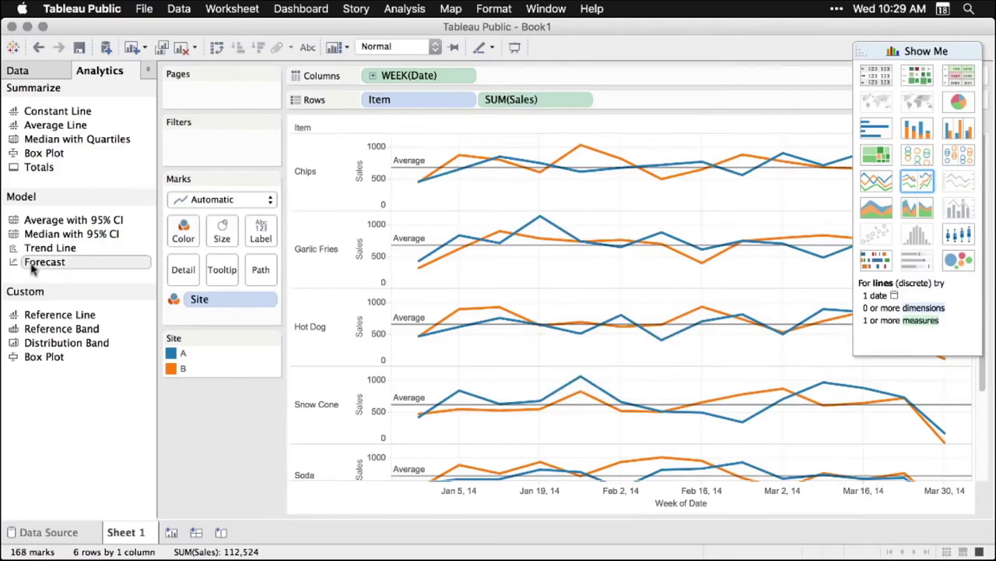
# Add a Forecast to the weekly sales charts and move the Show Me palette away from the forecast area.
pyautogui.moveTo(33, 267); pyautogui.dragTo(442, 146)
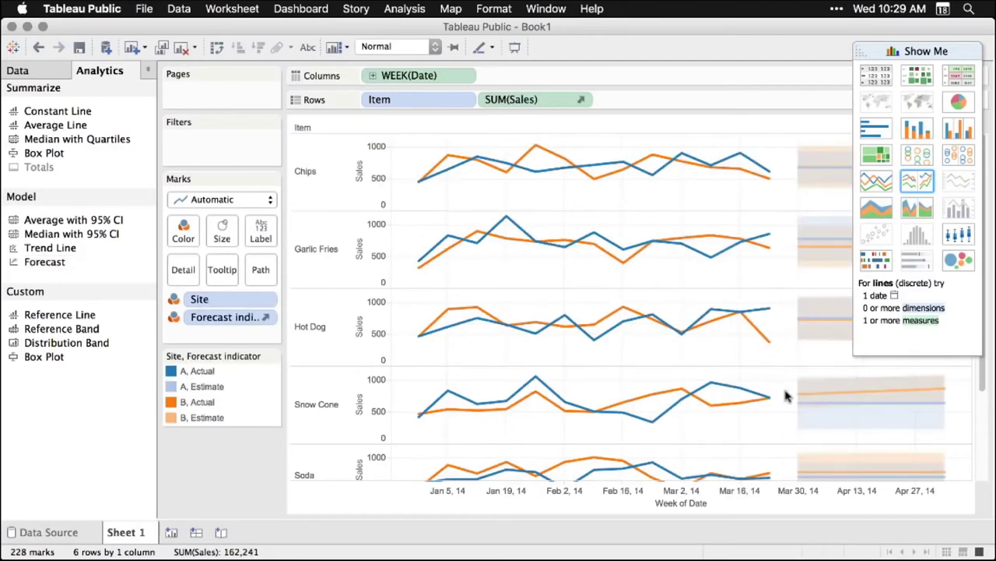
pyautogui.moveTo(860, 48); pyautogui.dragTo(380, 204)
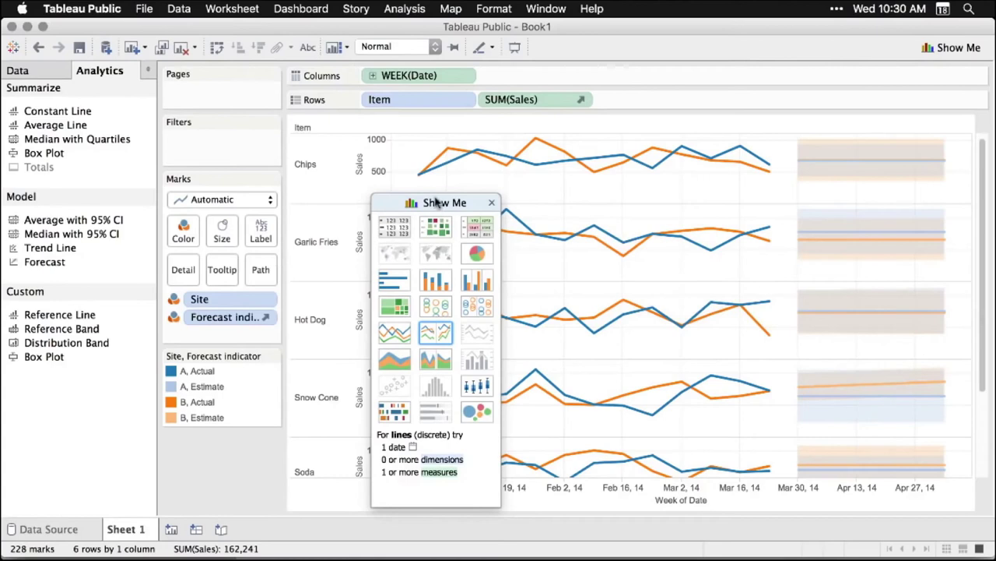
# Move the Show Me palette clear of the charts, start saving the workbook and sign in with the account e-mail and password.
pyautogui.moveTo(436, 202); pyautogui.dragTo(894, 78)
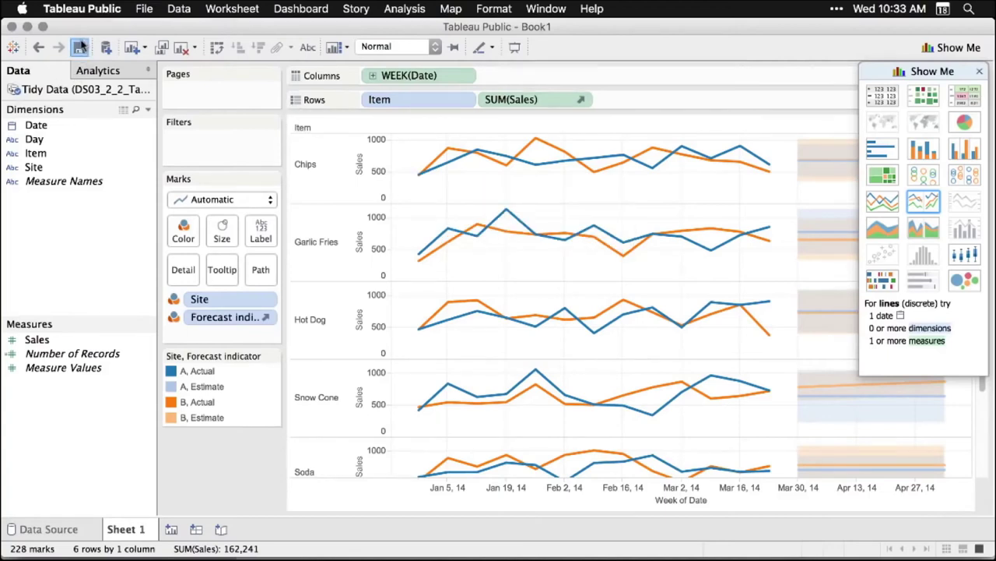
pyautogui.click(80, 46)
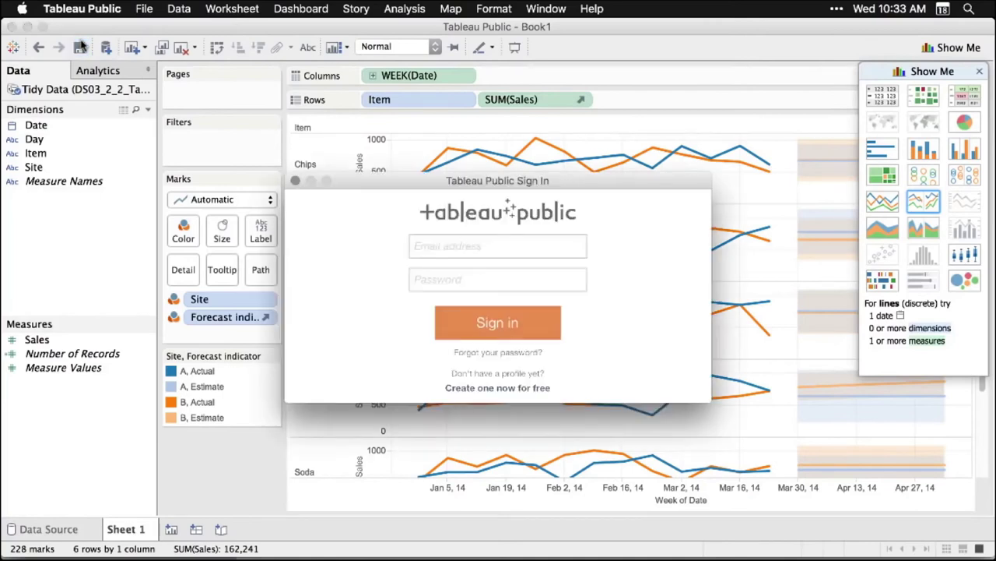
pyautogui.press('super+v')
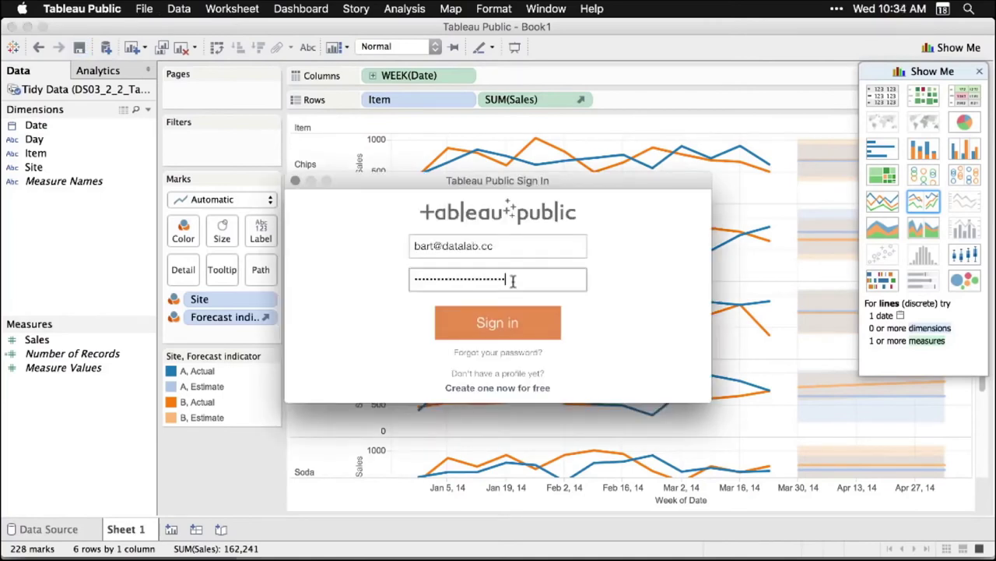
pyautogui.click(502, 329)
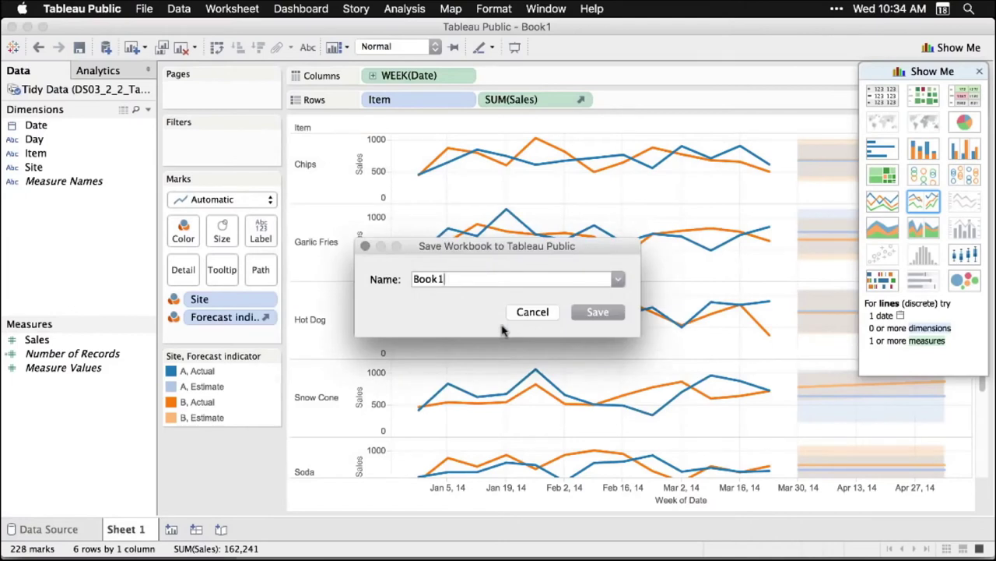
# Save the workbook to Tableau Public under the name DS03_2_2_TableauPublic.
pyautogui.moveTo(458, 281); pyautogui.dragTo(389, 281)
pyautogui.write('DS03_2_2_TableauPublic')
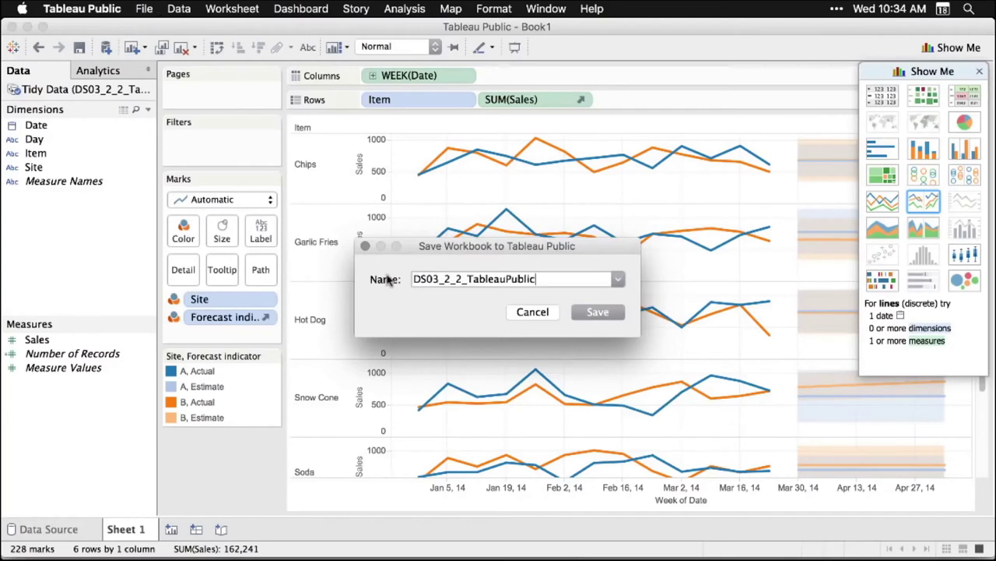
pyautogui.click(603, 312)
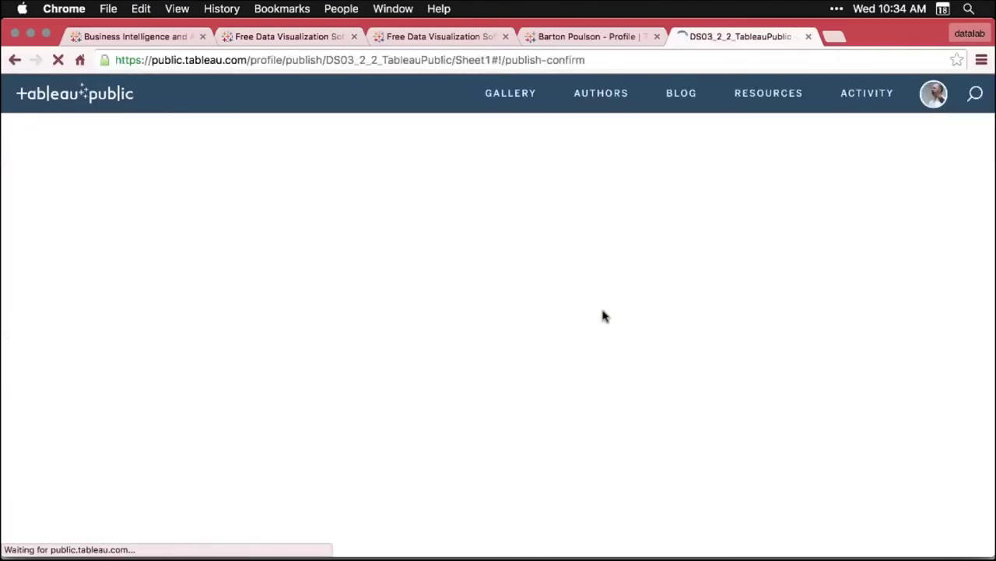
# Close the leftover author profile page and look over the published sales charts from Chips down to the workbook details.
pyautogui.click(656, 37)
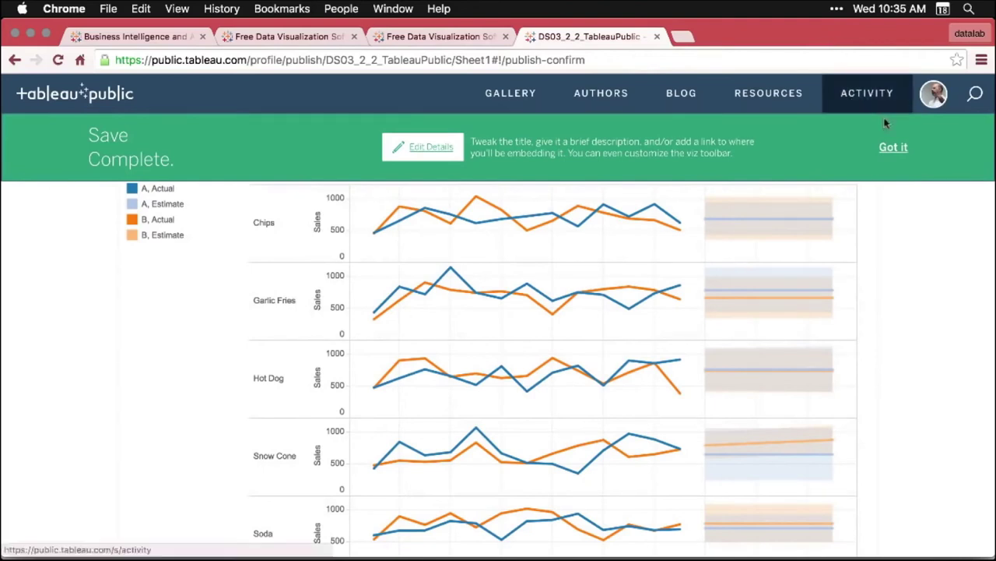
pyautogui.click(940, 95)
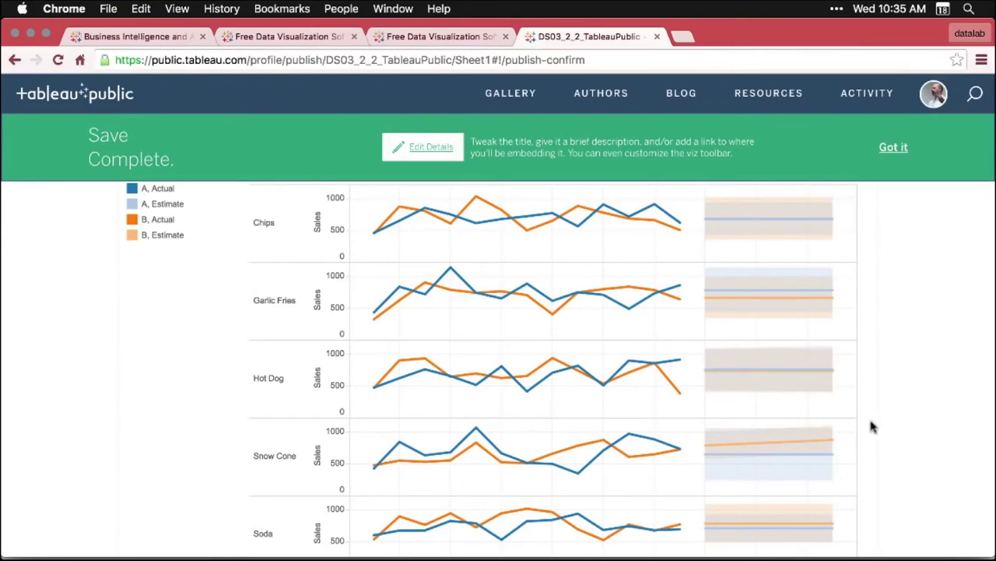
pyautogui.scroll(-10, 589, 411)
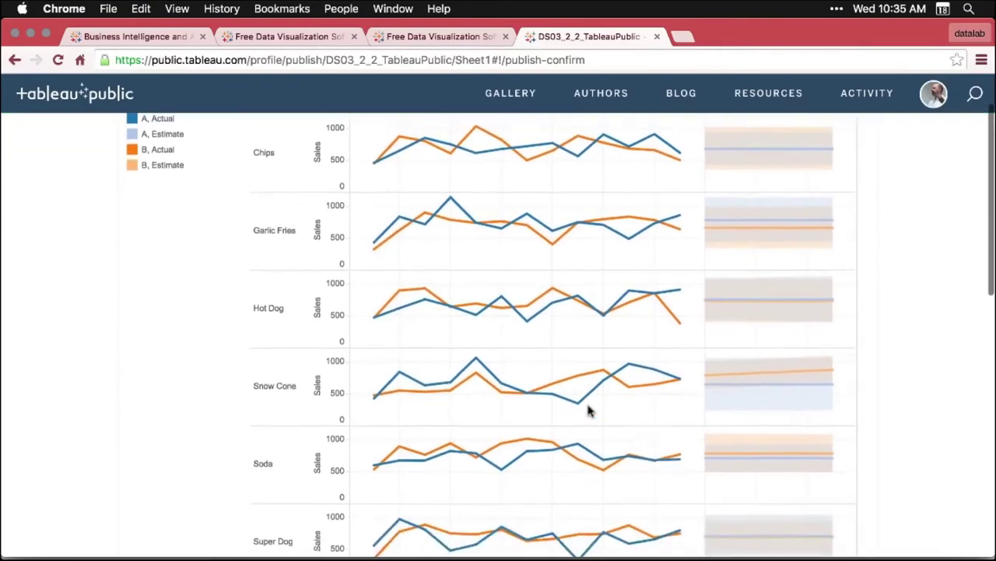
pyautogui.scroll(-3, 589, 411)
pyautogui.scroll(10, 589, 411)
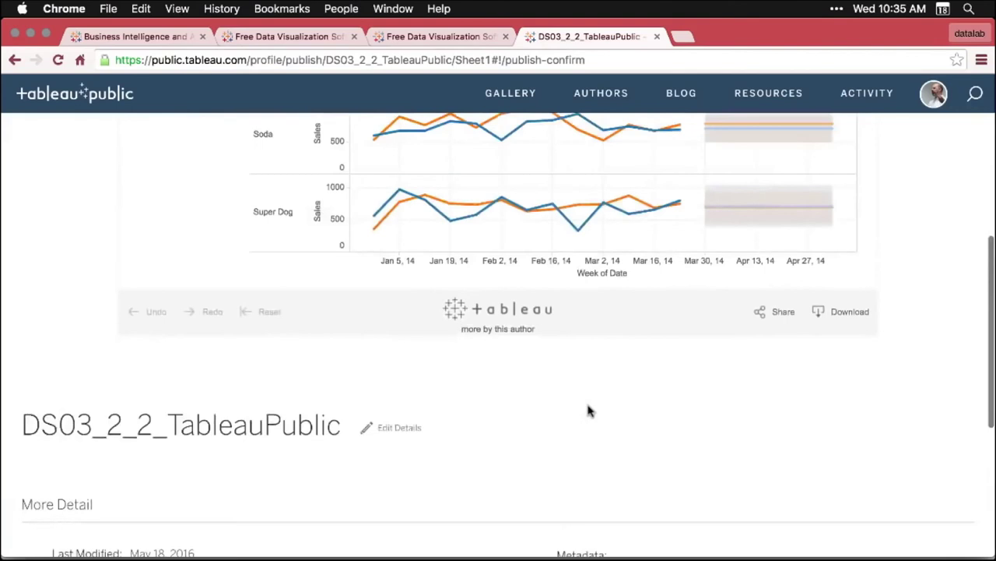
pyautogui.scroll(2, 590, 411)
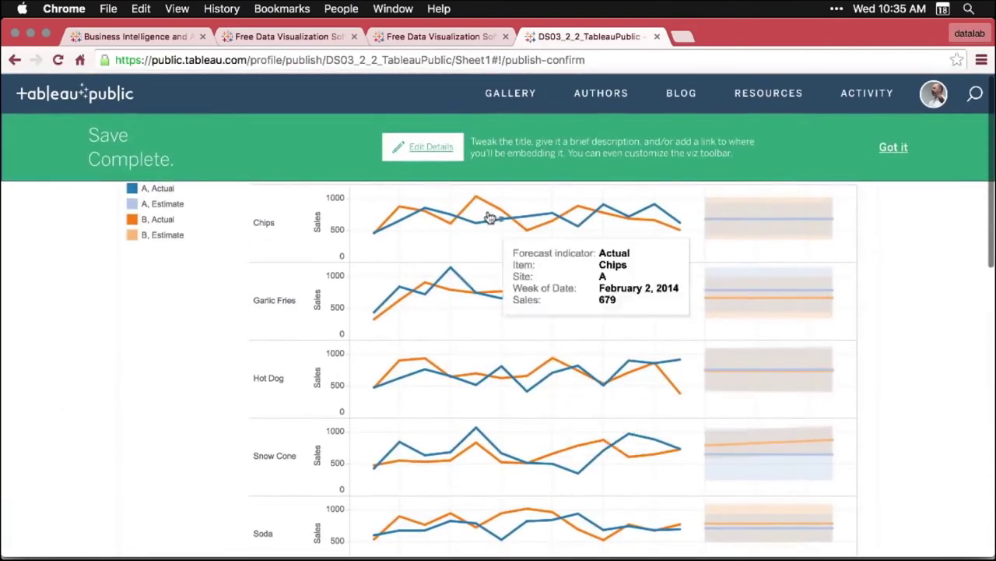
# Edit the published workbook's details to show workbook sheets as tabs and save the change.
pyautogui.click(430, 150)
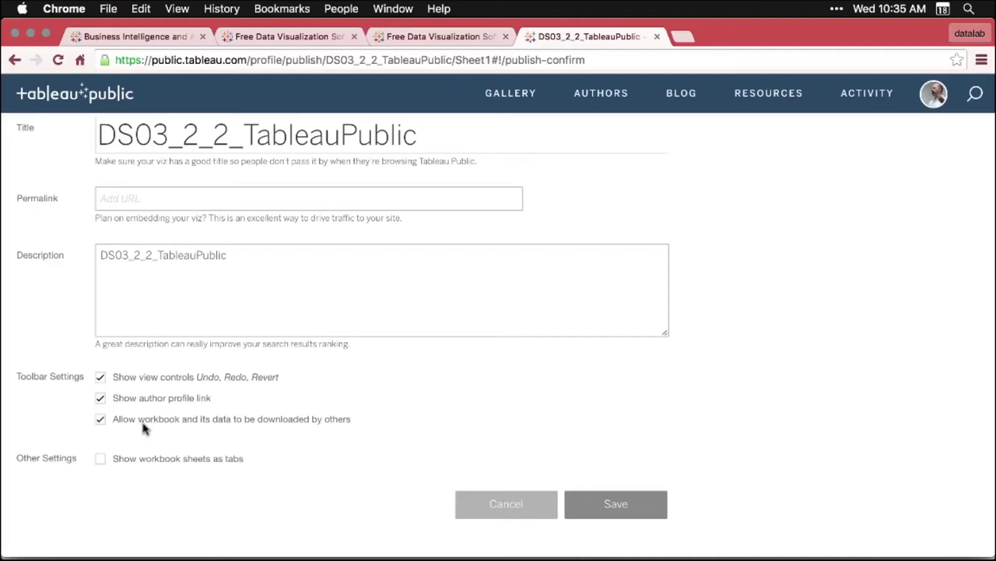
pyautogui.click(101, 460)
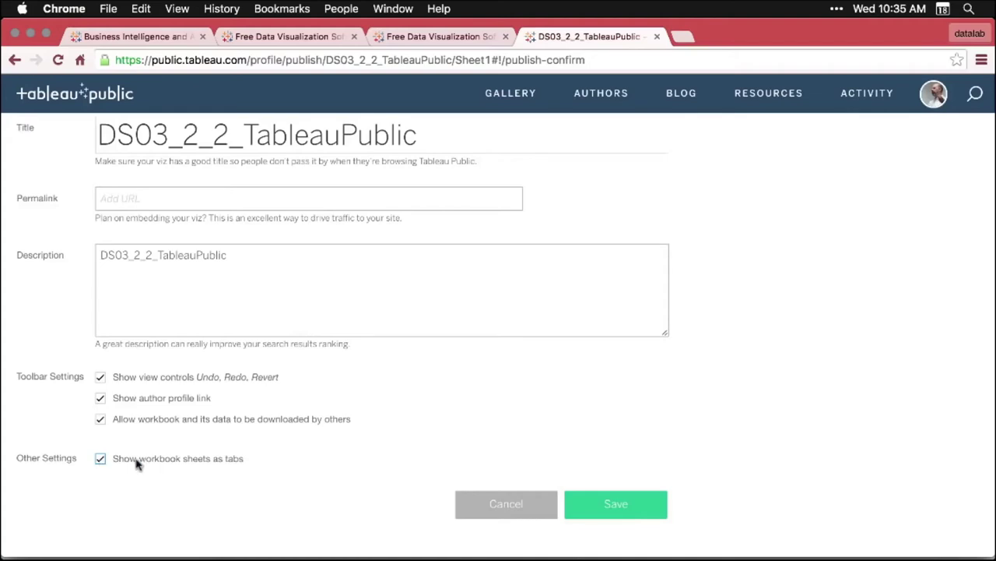
pyautogui.click(631, 506)
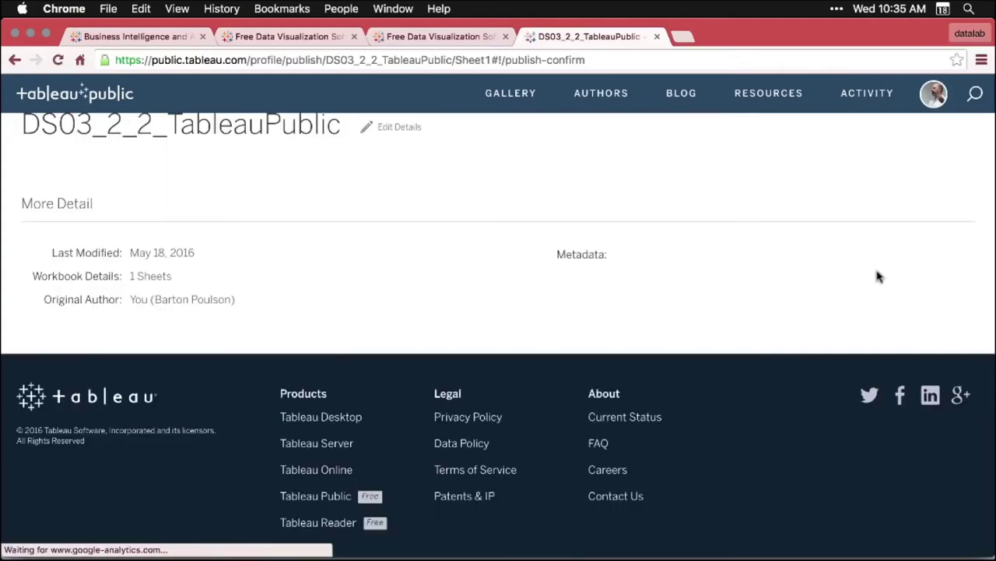
pyautogui.scroll(5, 879, 277)
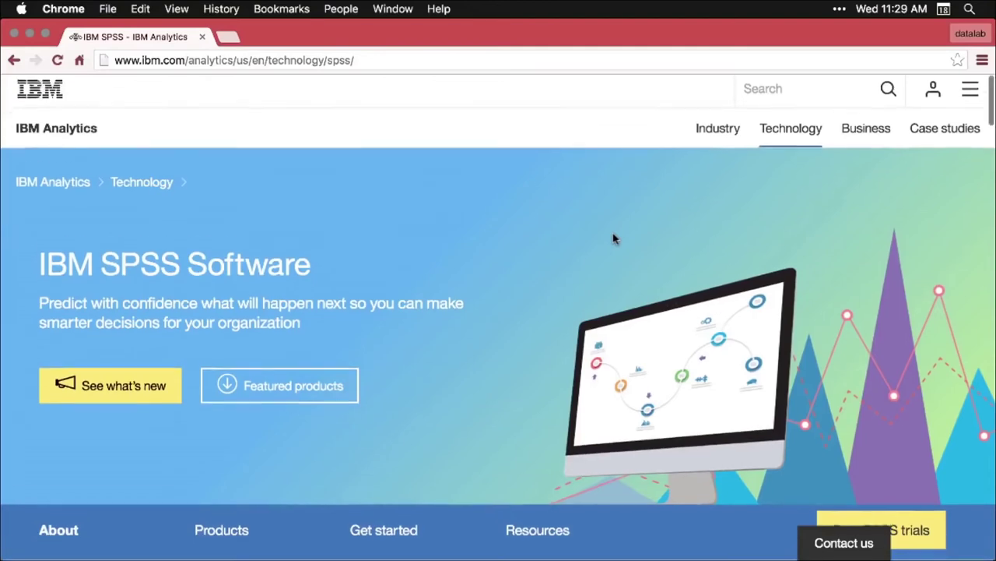
# Read through the IBM SPSS Software web page, including the introduction and the four analytics areas.
pyautogui.scroll(-2, 614, 239)
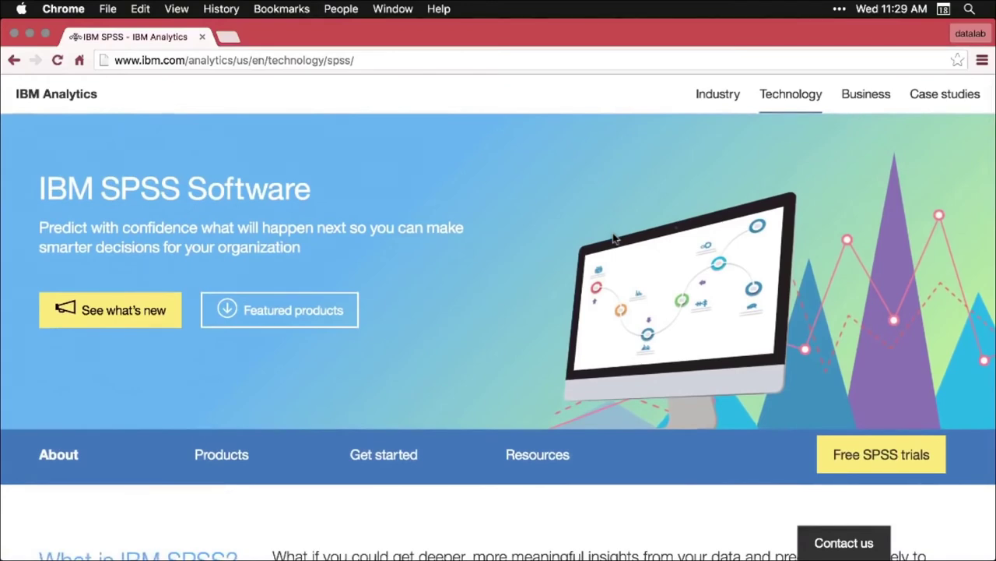
pyautogui.scroll(-1, 614, 239)
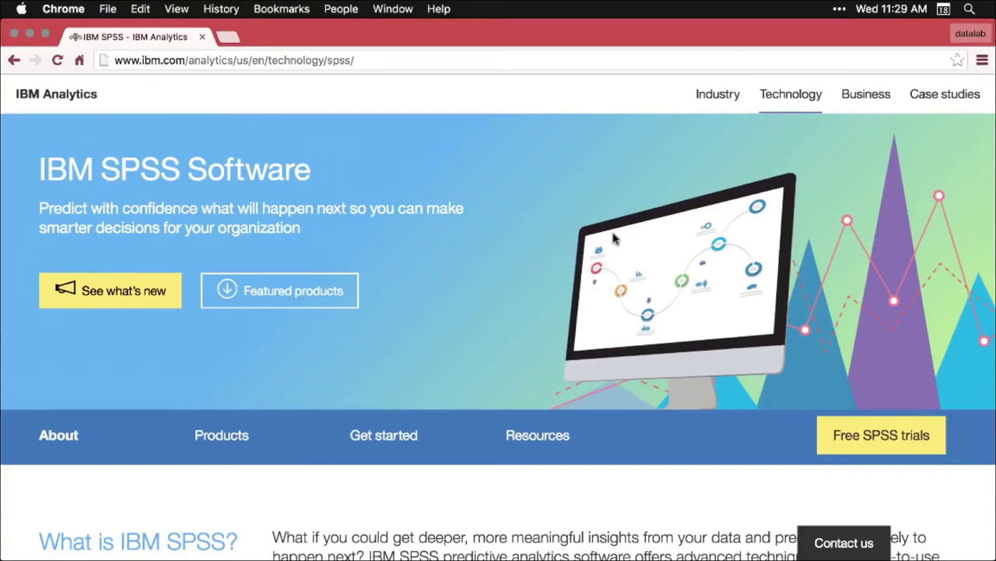
pyautogui.scroll(-3, 615, 238)
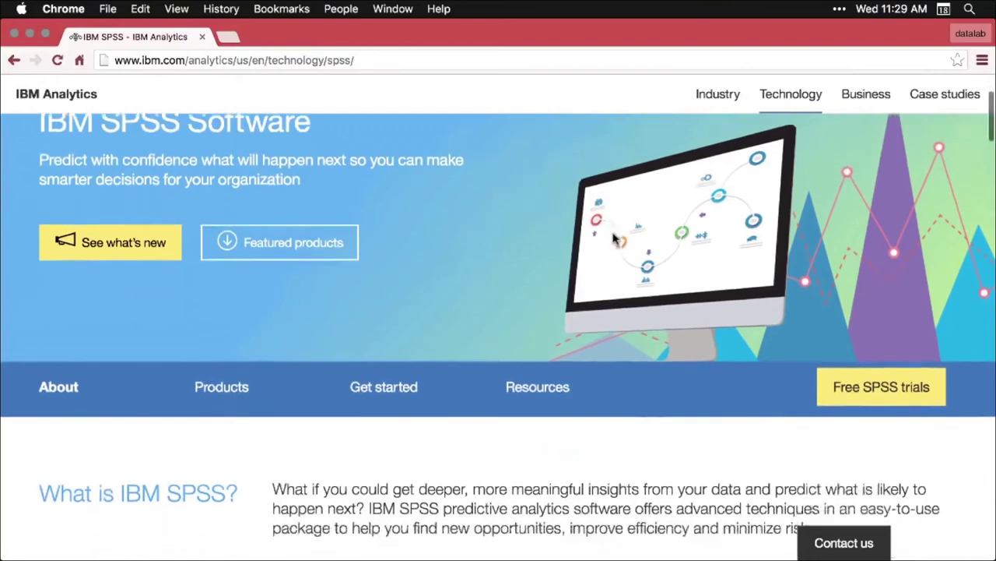
pyautogui.scroll(-5, 614, 238)
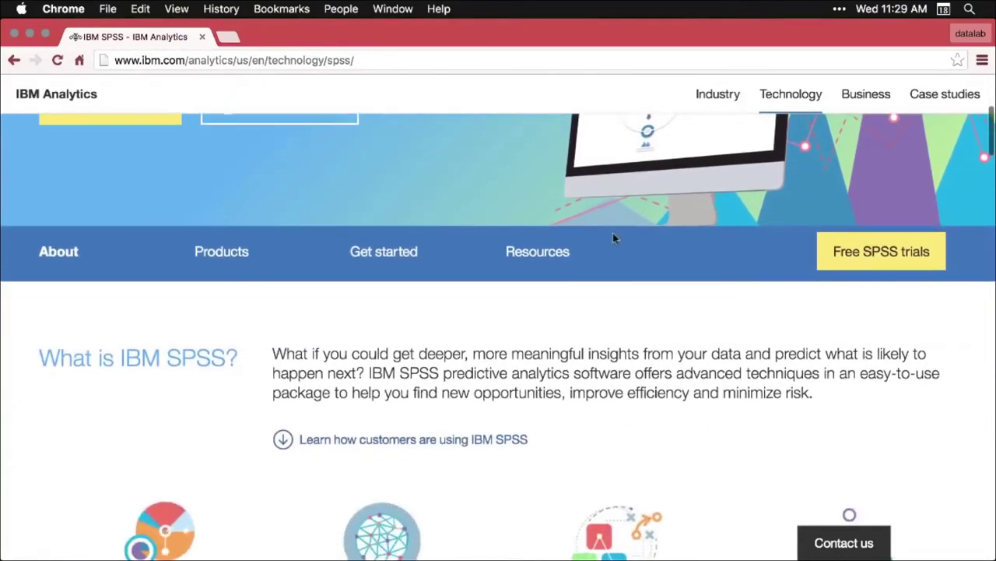
pyautogui.scroll(-2, 614, 238)
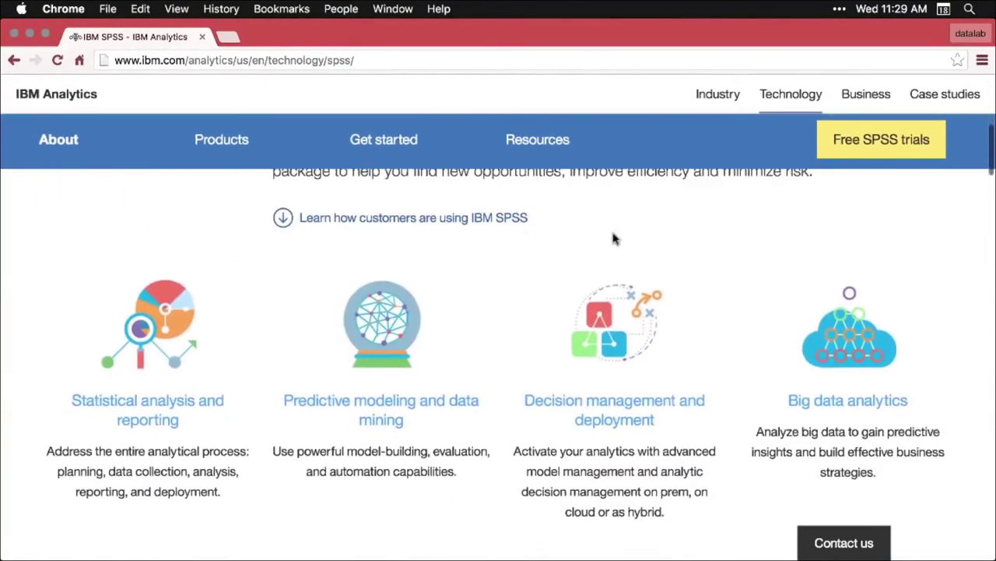
pyautogui.scroll(-1, 614, 238)
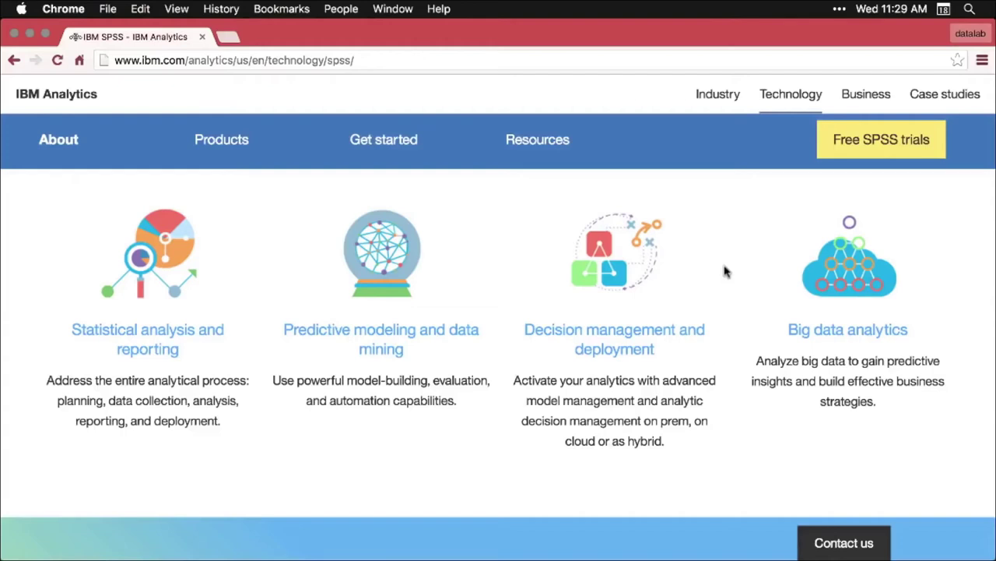
# Switch to SPSS Statistics, dismiss its startup dialog, open the sample file marketvalues.sav from Path Finder and look through its rows.
pyautogui.press('super+Tab')
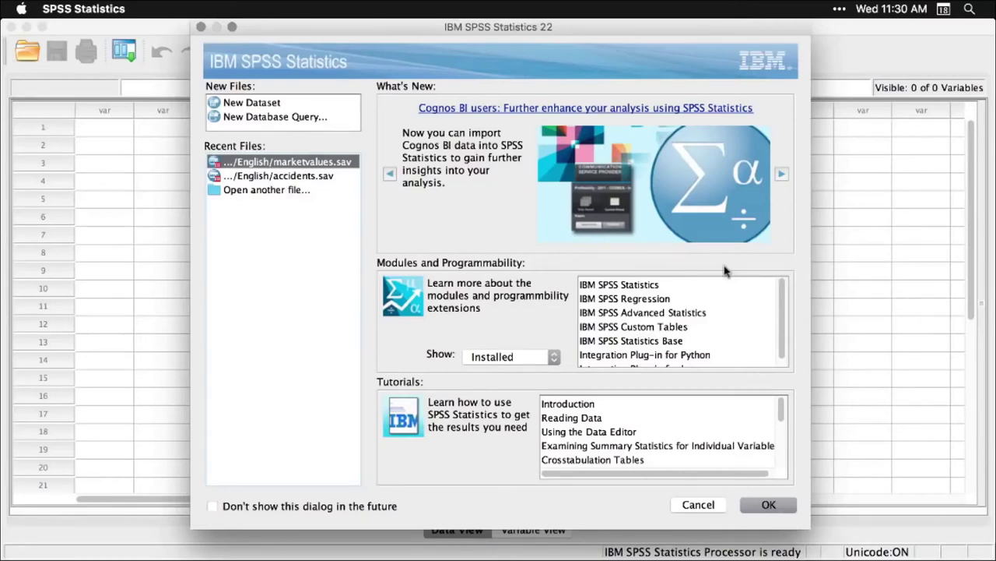
pyautogui.click(699, 504)
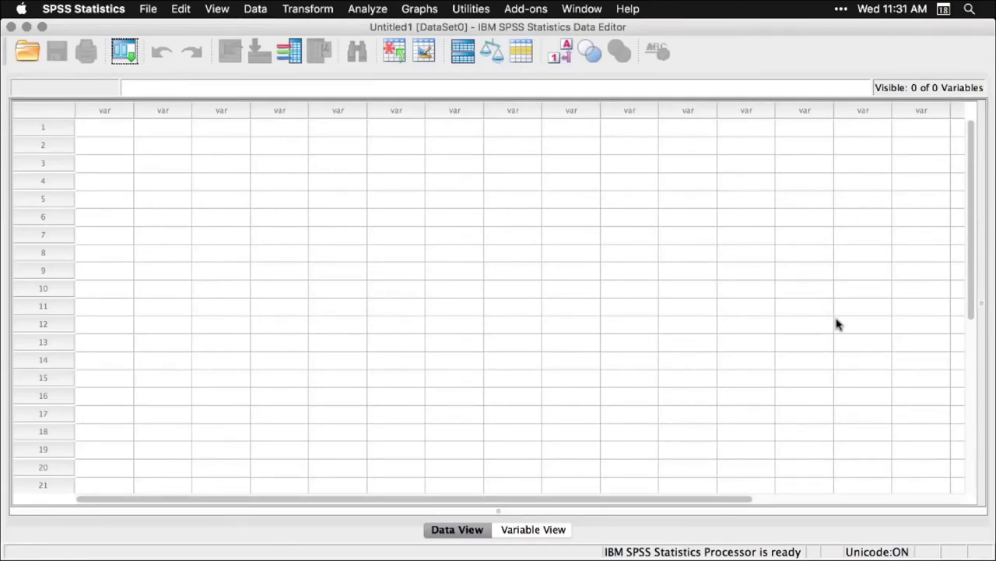
pyautogui.press('super+Tab')
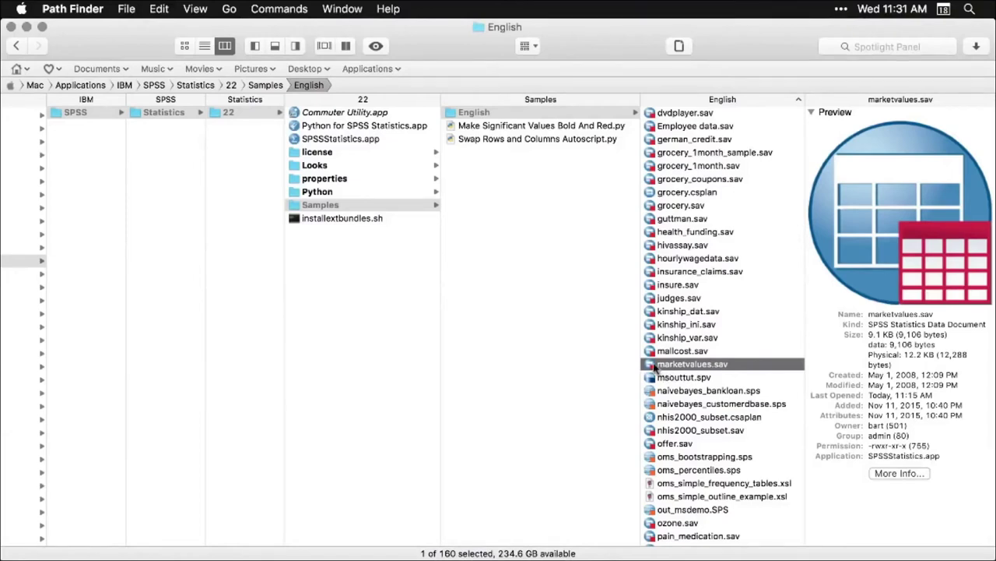
pyautogui.doubleClick(651, 367)
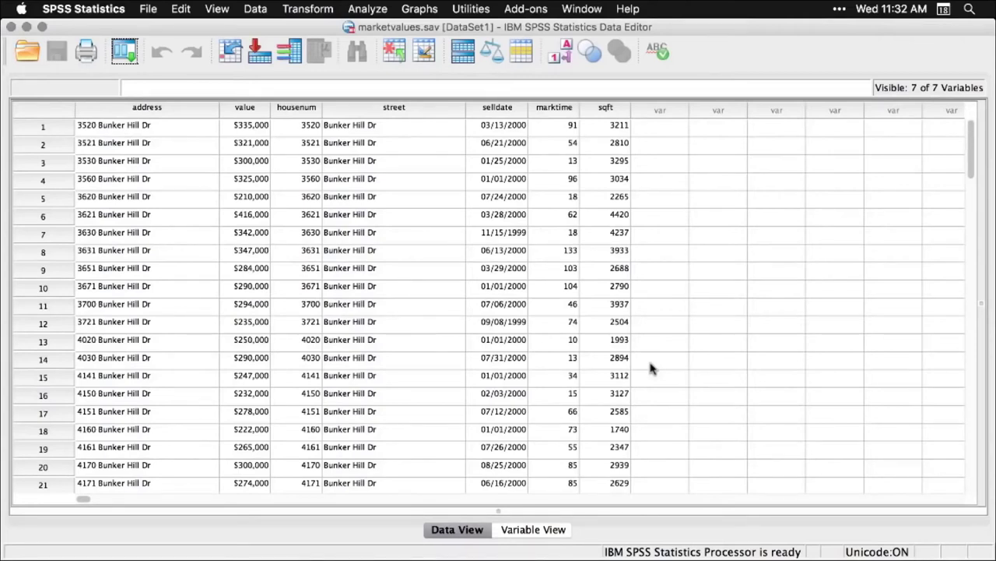
pyautogui.scroll(-11, 651, 368)
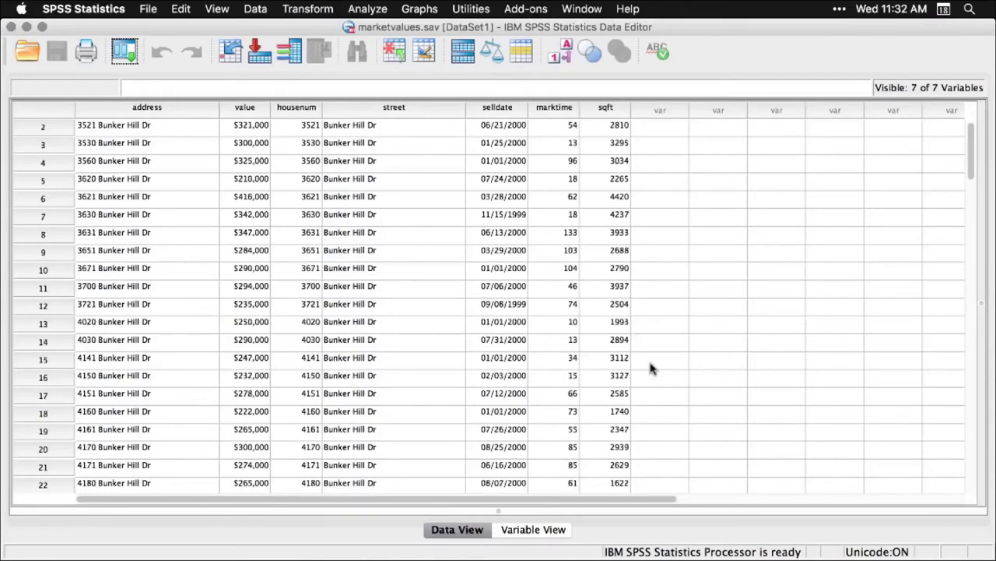
pyautogui.scroll(-7, 650, 367)
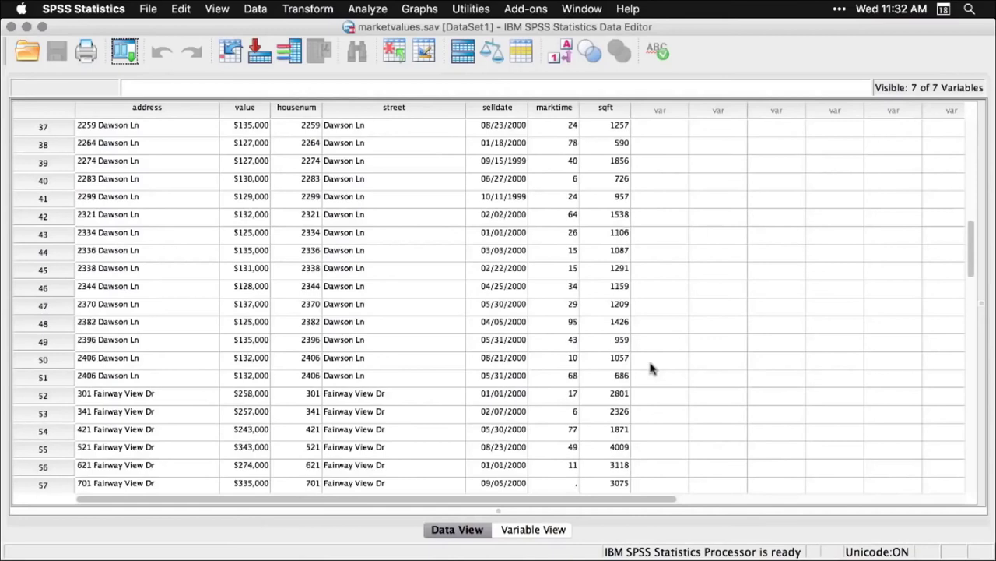
pyautogui.scroll(19, 650, 367)
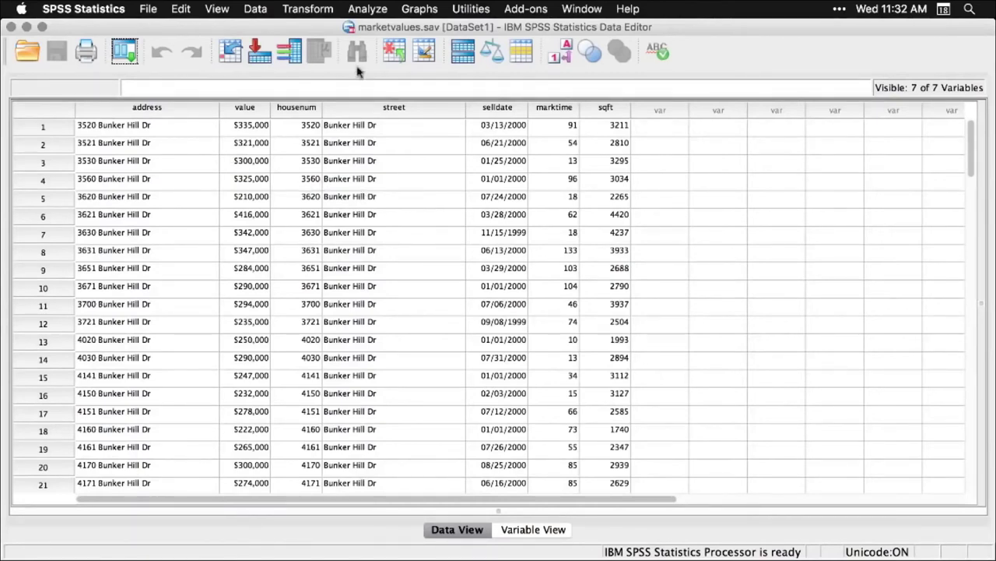
# Create a legacy histogram of Purchase Price [value] with a normal curve and view the whole chart in the output.
pyautogui.click(428, 9)
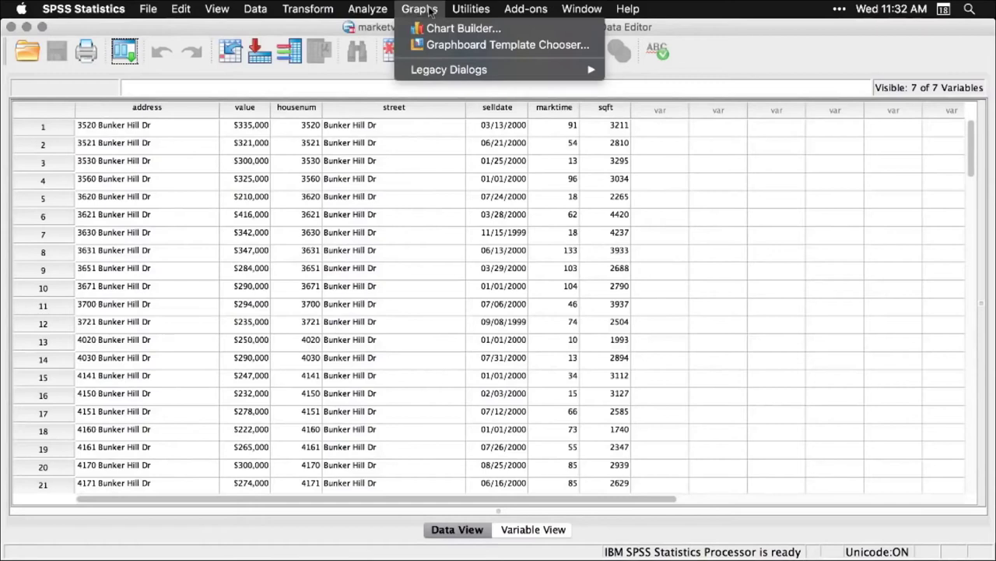
pyautogui.moveTo(437, 69)
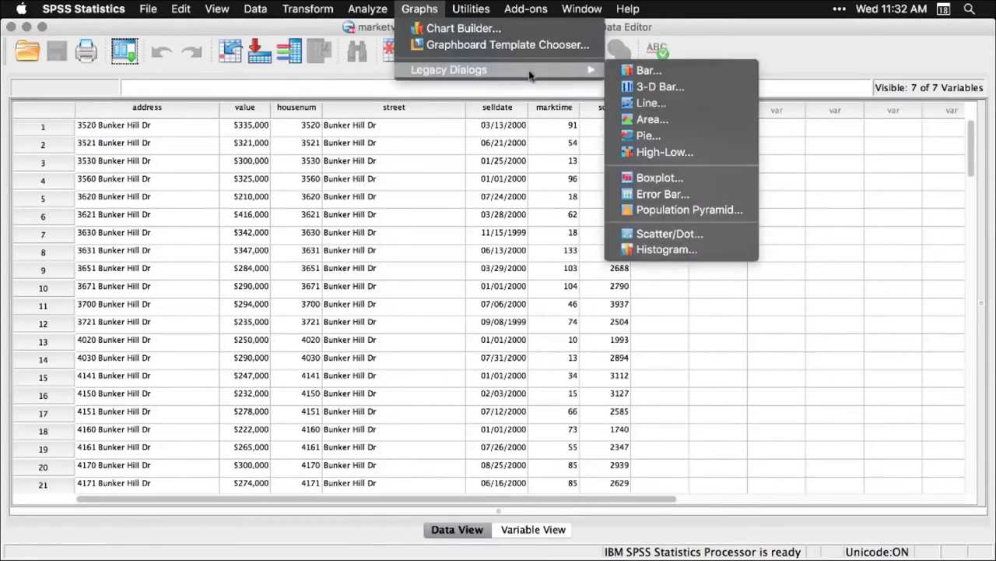
pyautogui.click(652, 250)
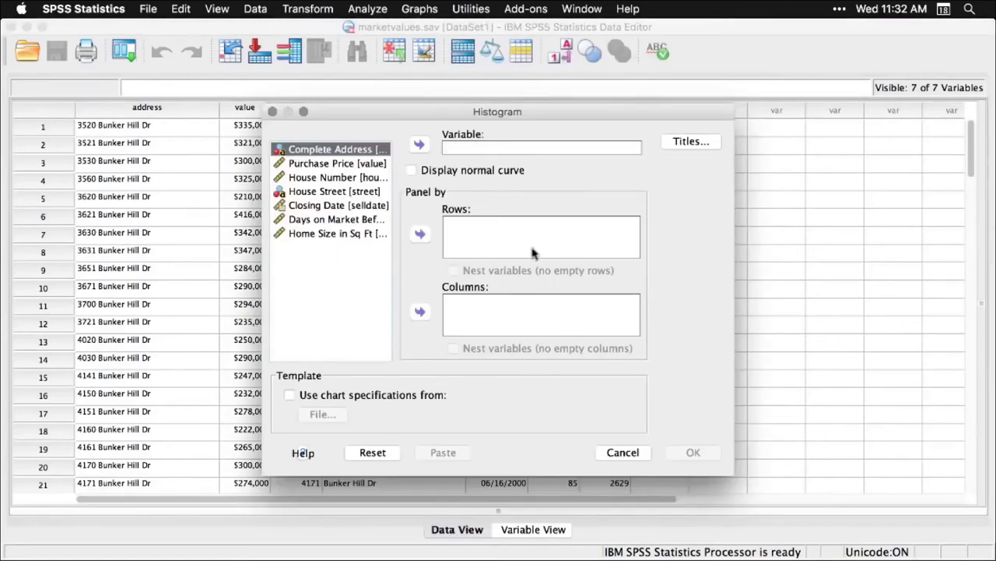
pyautogui.click(355, 163)
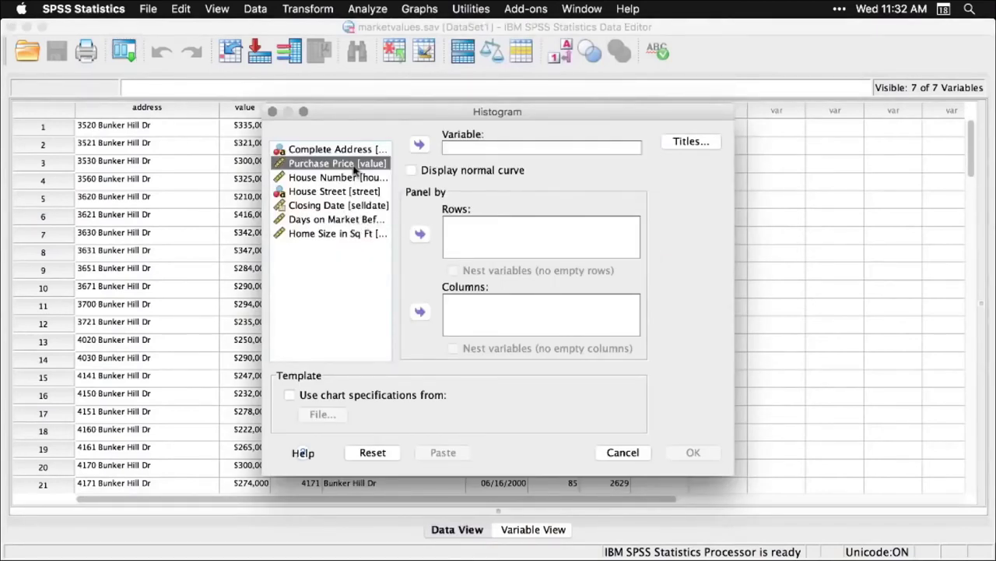
pyautogui.click(420, 146)
pyautogui.click(411, 171)
pyautogui.click(696, 453)
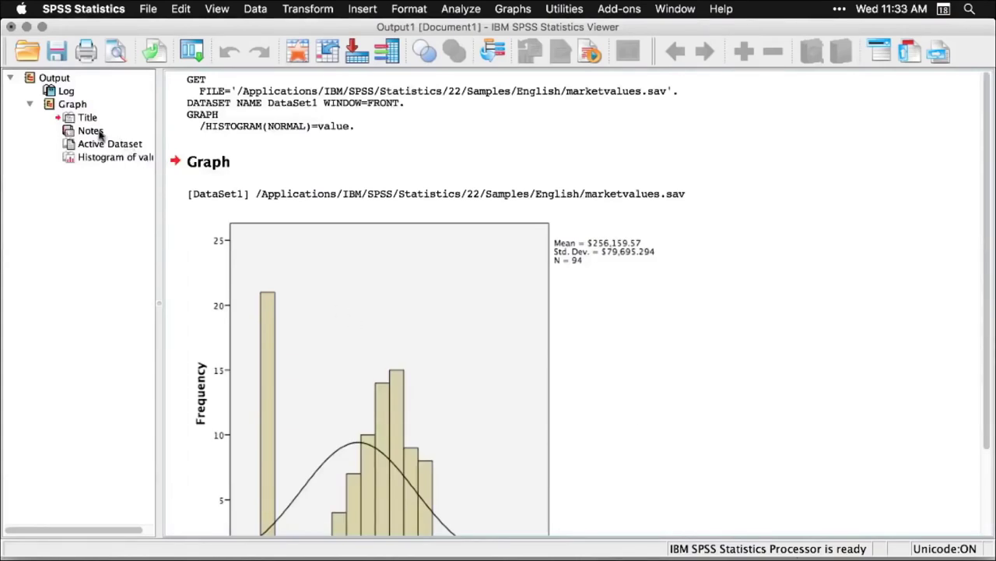
pyautogui.hscroll(2, 100, 132)
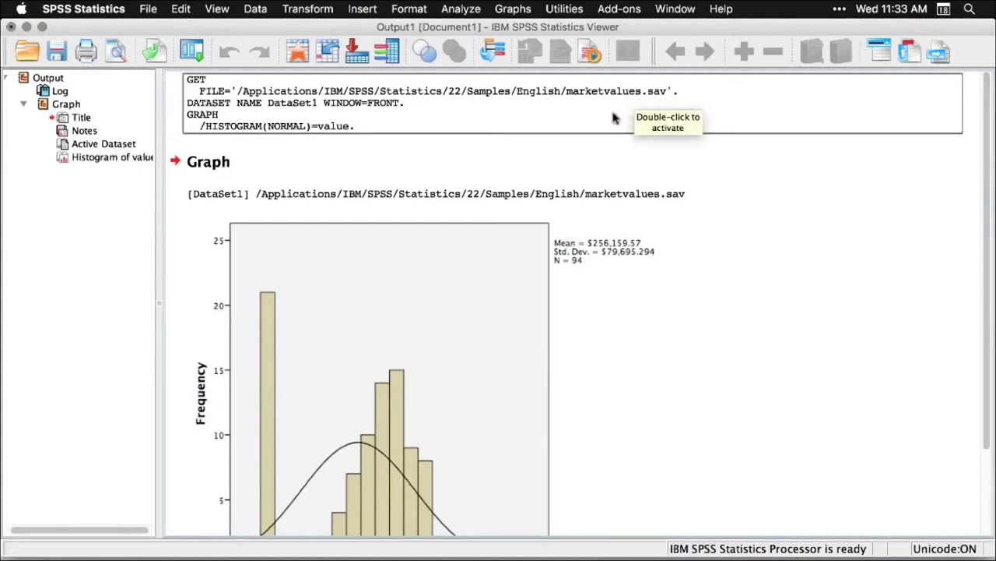
pyautogui.scroll(-4, 687, 286)
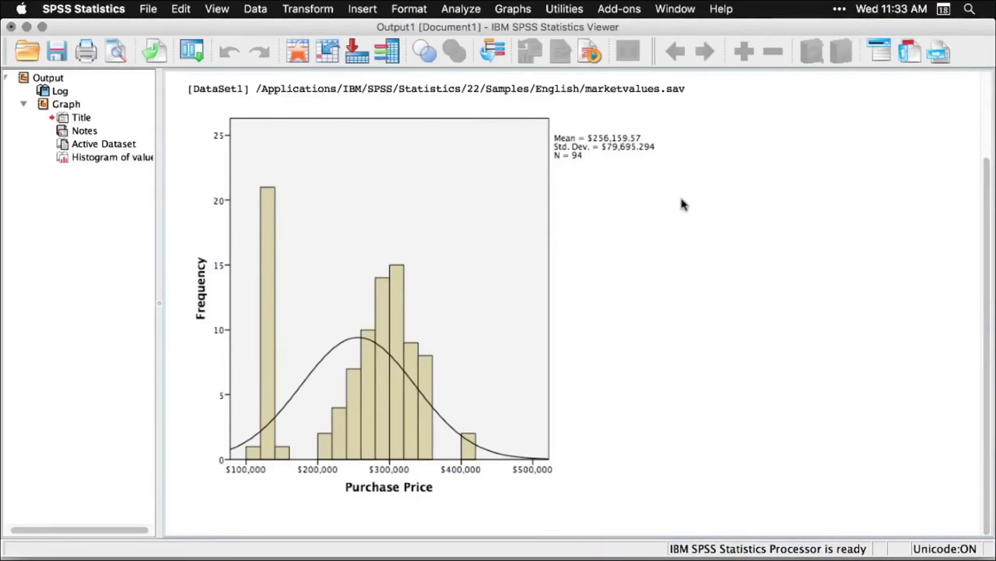
# Run an Explore analysis of the marketvalues.sav data with Purchase Price [value] as the dependent variable, displaying both statistics and plots.
pyautogui.press('super+grave')
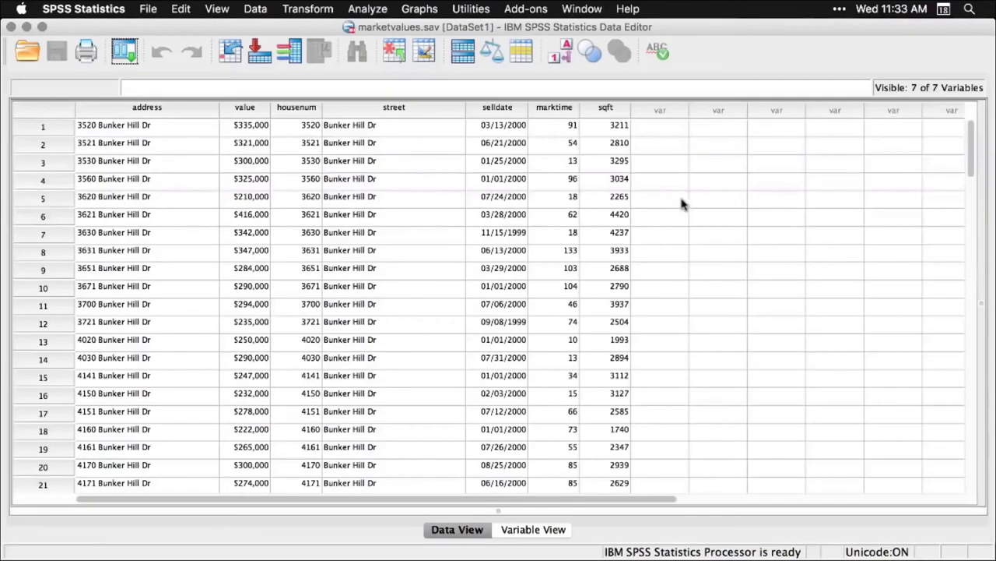
pyautogui.click(376, 9)
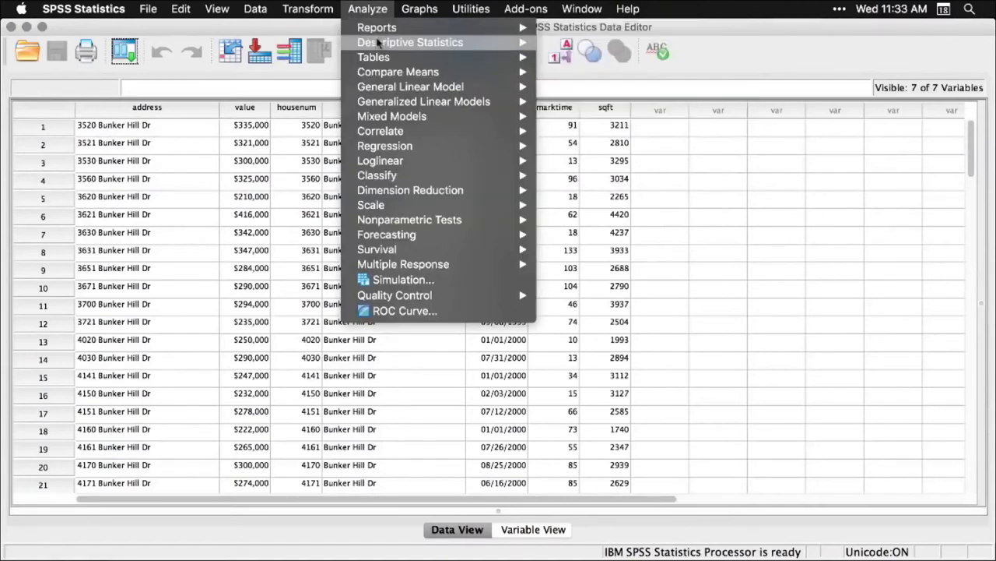
pyautogui.moveTo(379, 44)
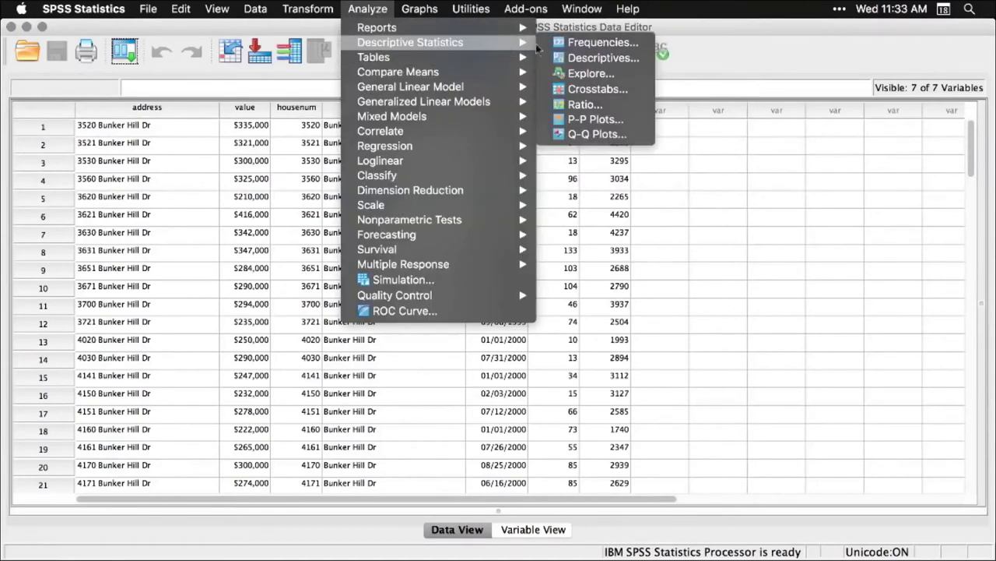
pyautogui.click(589, 74)
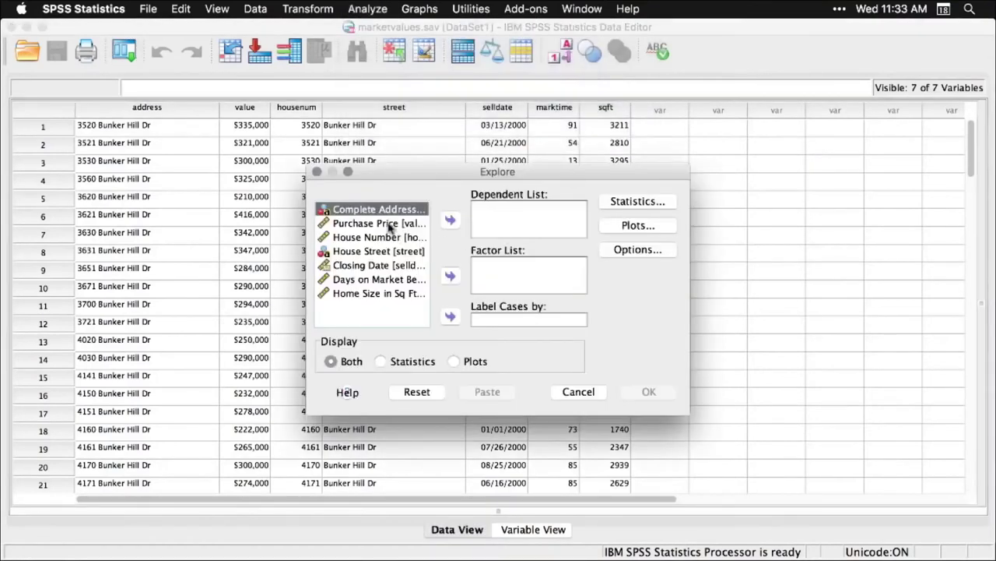
pyautogui.click(389, 224)
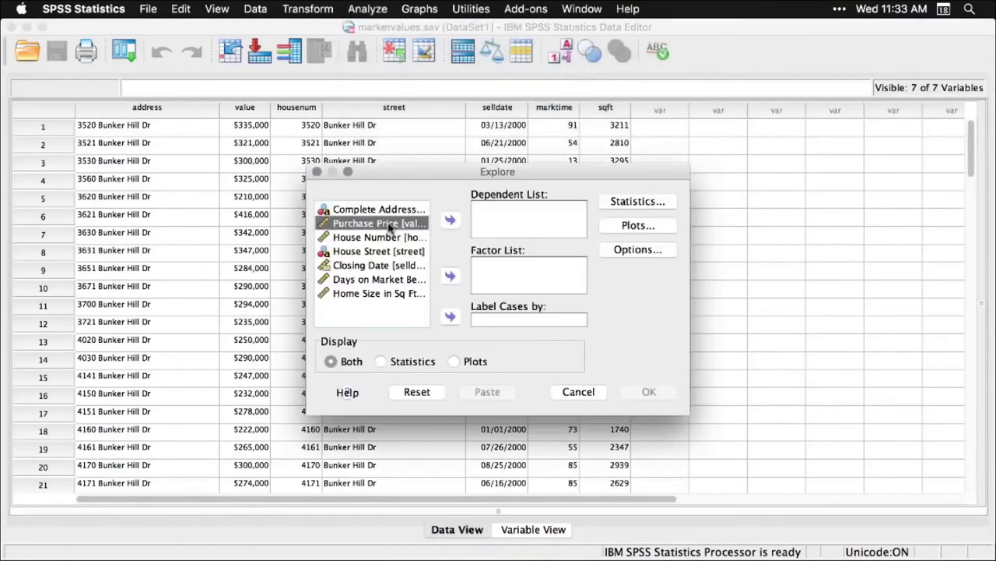
pyautogui.click(449, 221)
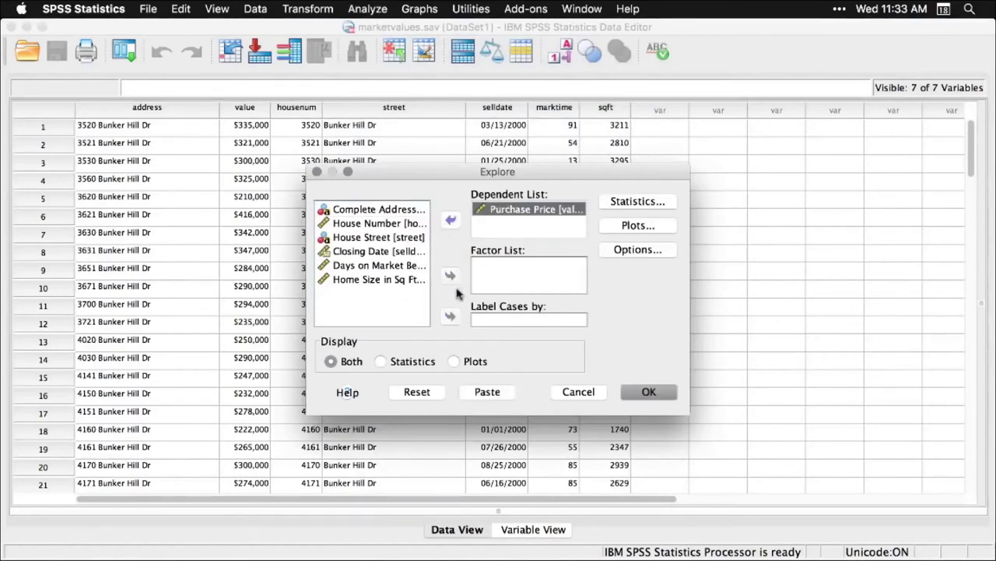
pyautogui.click(649, 394)
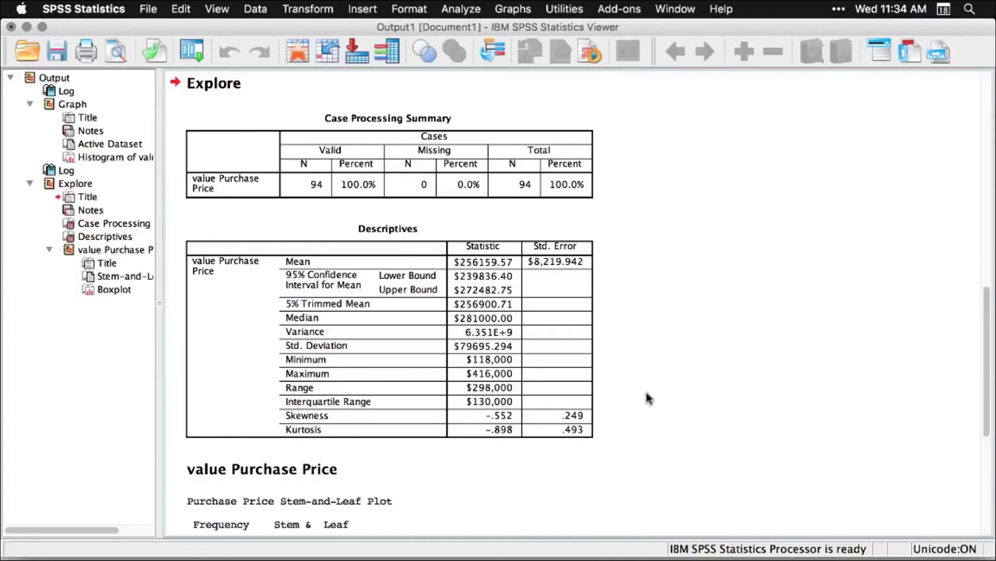
# Look through the Explore output for Purchase Price, including the descriptives table, stem-and-leaf plot and boxplot, and compare it with the histogram.
pyautogui.scroll(10, 646, 398)
pyautogui.scroll(-7, 646, 398)
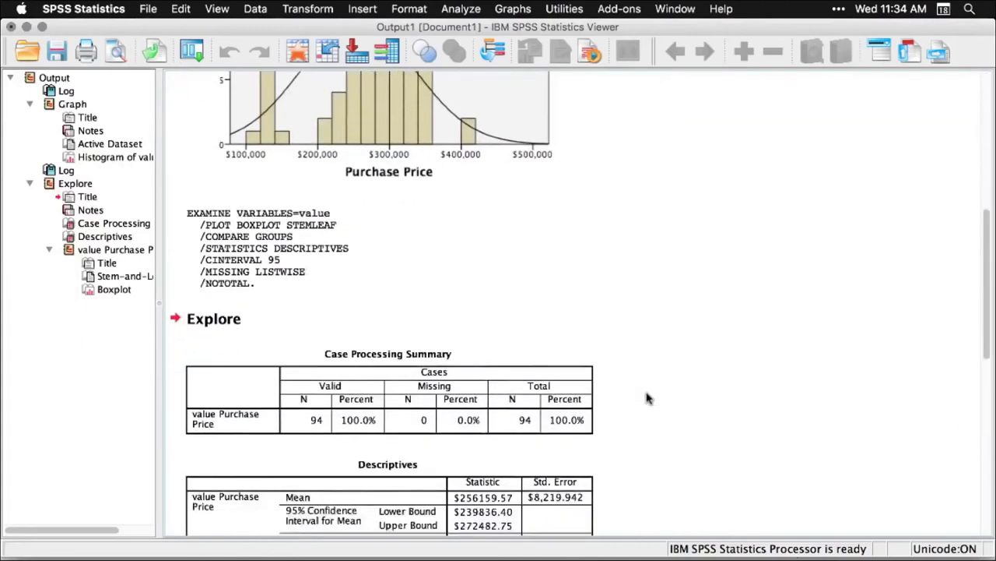
pyautogui.scroll(-5, 647, 399)
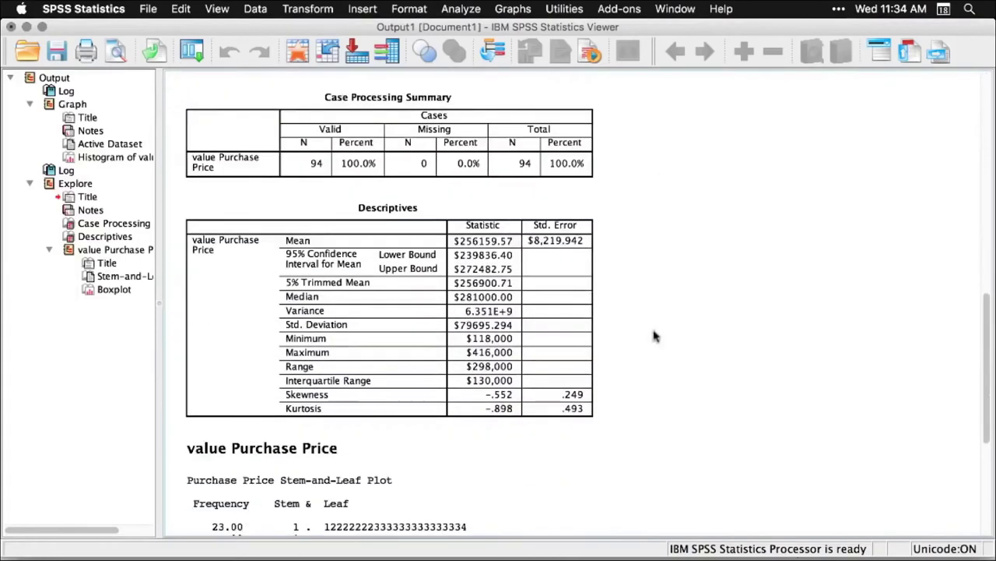
pyautogui.scroll(-7, 631, 190)
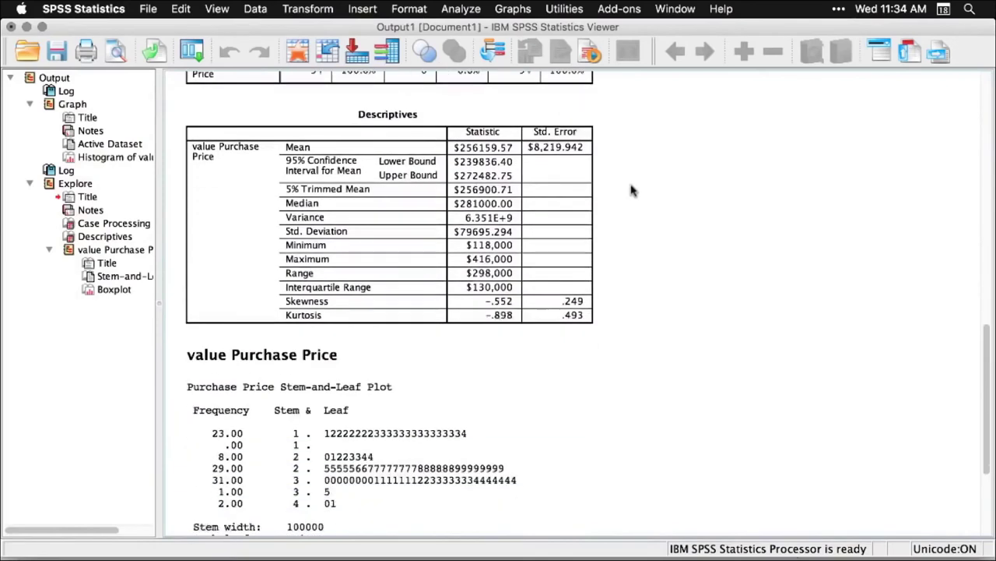
pyautogui.scroll(-5, 631, 190)
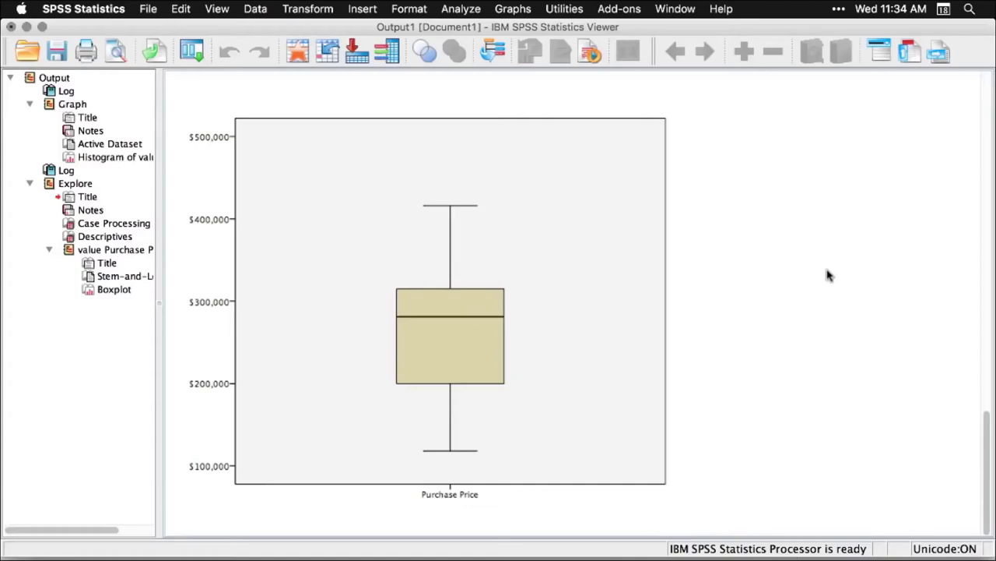
pyautogui.scroll(20, 829, 275)
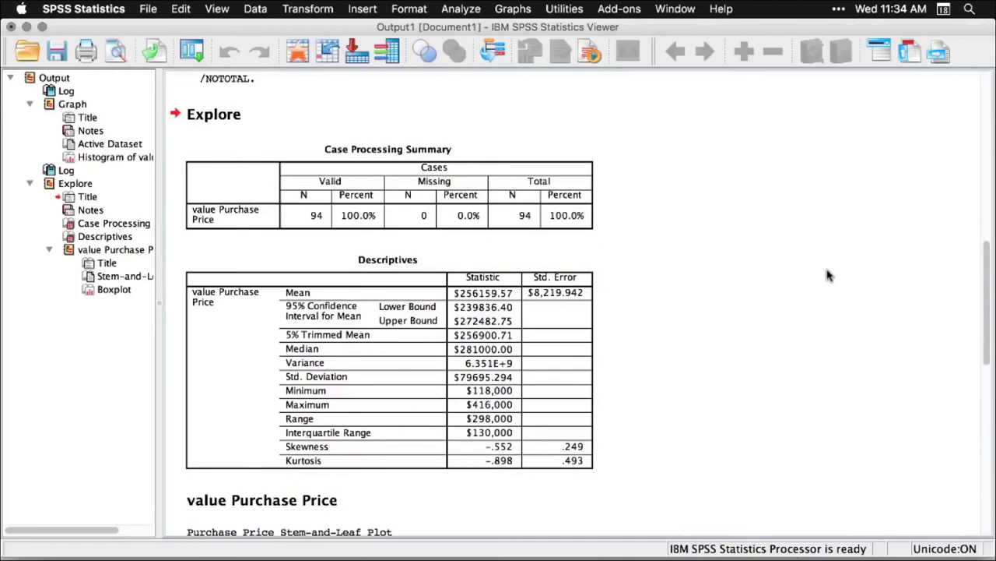
pyautogui.scroll(15, 829, 275)
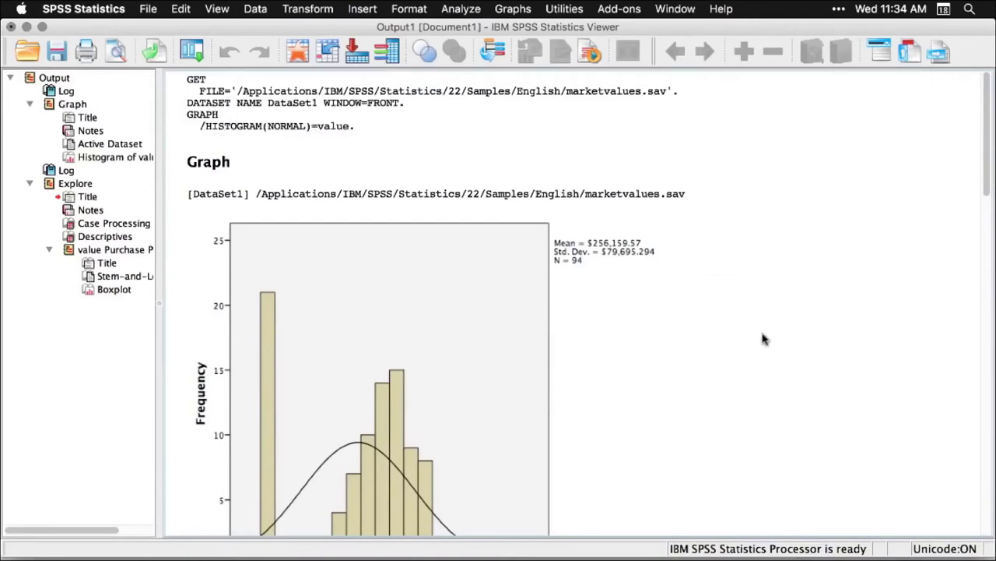
pyautogui.scroll(-10, 762, 338)
pyautogui.scroll(3, 763, 338)
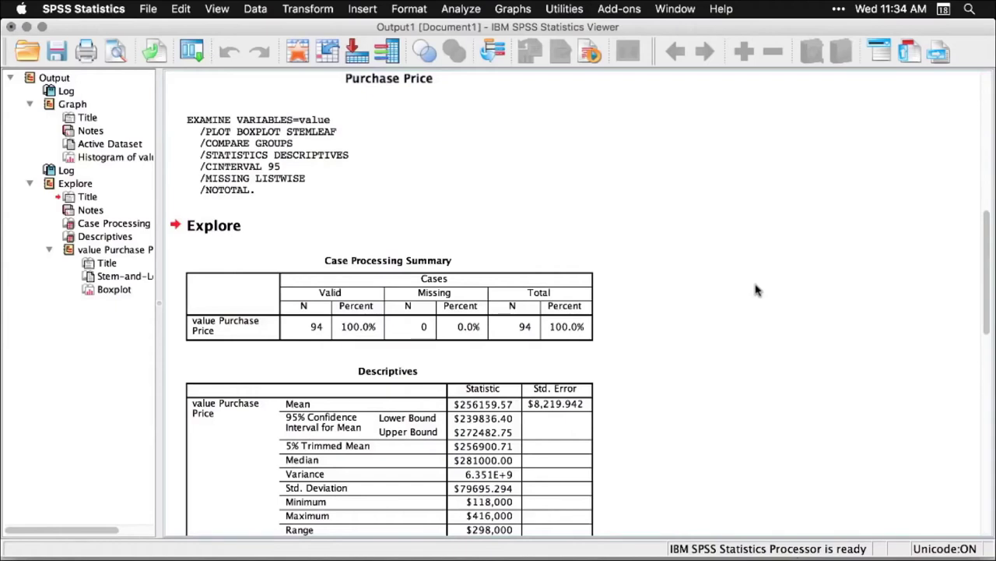
# Create a new syntax file and collapse the error pane so the editing area fills the window.
pyautogui.click(148, 10)
pyautogui.moveTo(152, 28)
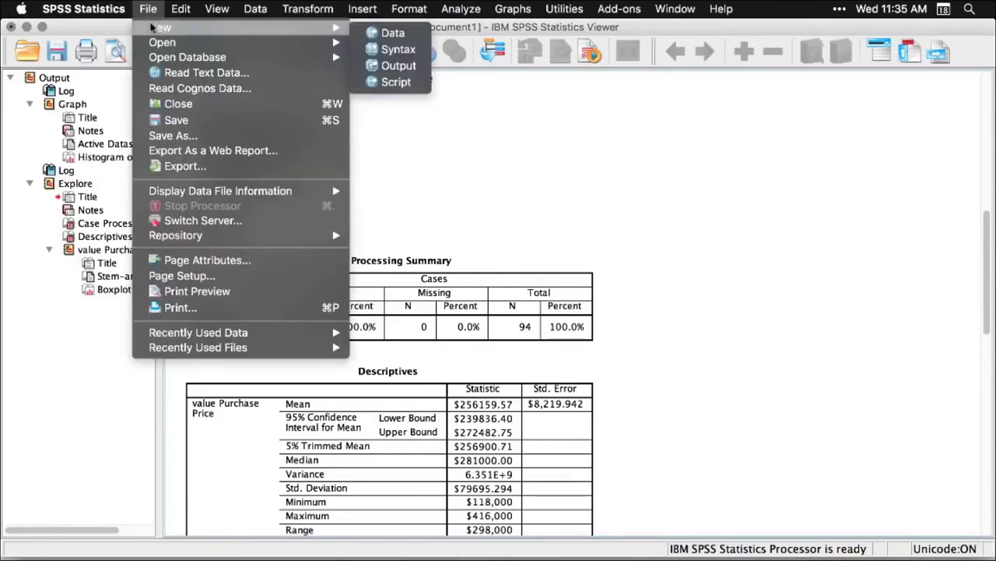
pyautogui.click(389, 51)
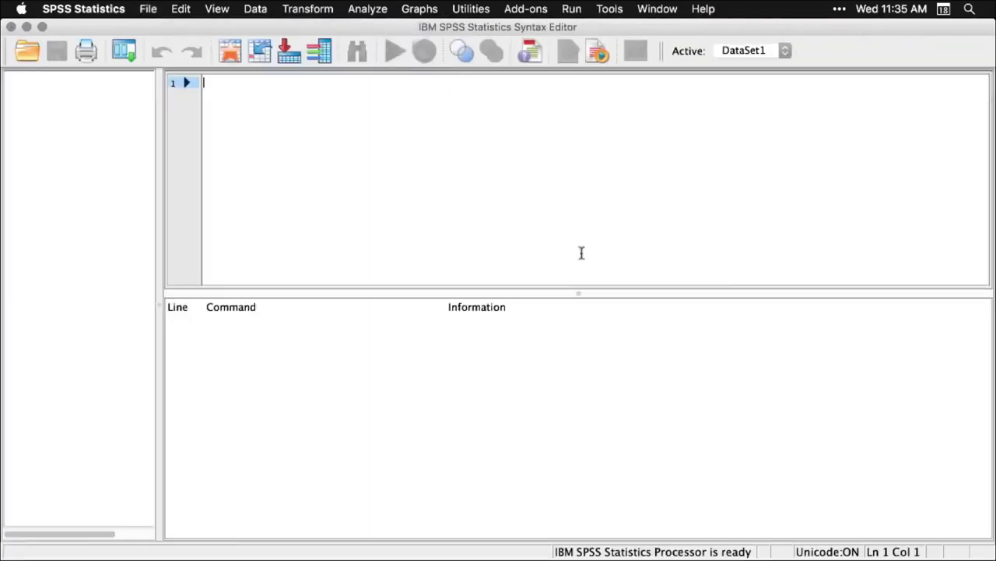
pyautogui.doubleClick(578, 293)
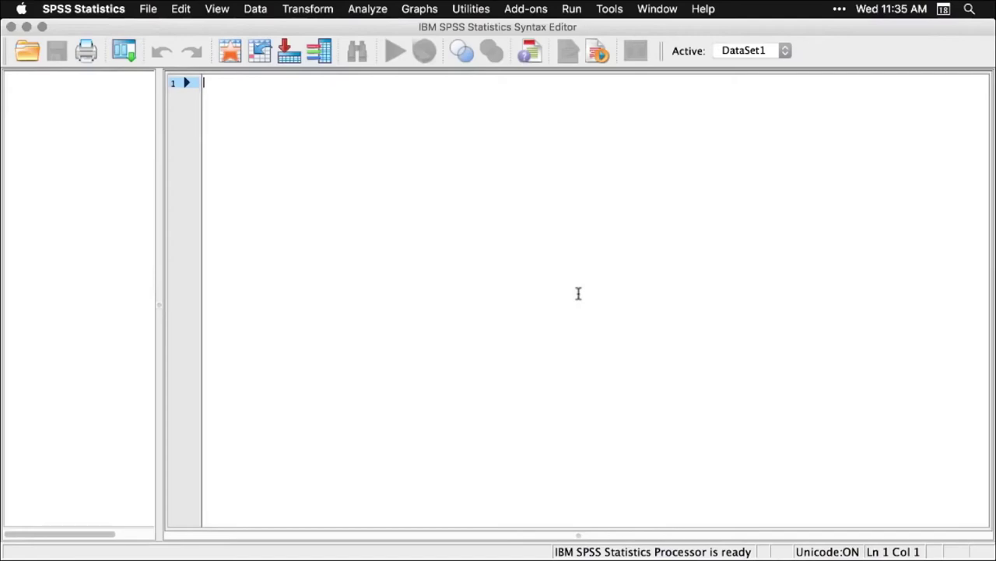
# Paste the Explore command for Purchase Price into the syntax file without running the analysis.
pyautogui.click(382, 13)
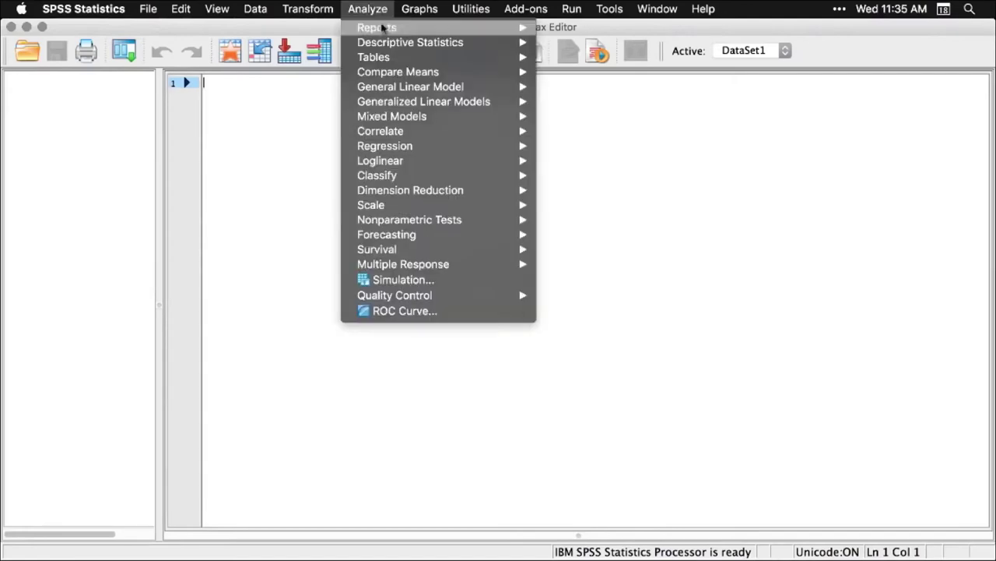
pyautogui.moveTo(520, 45)
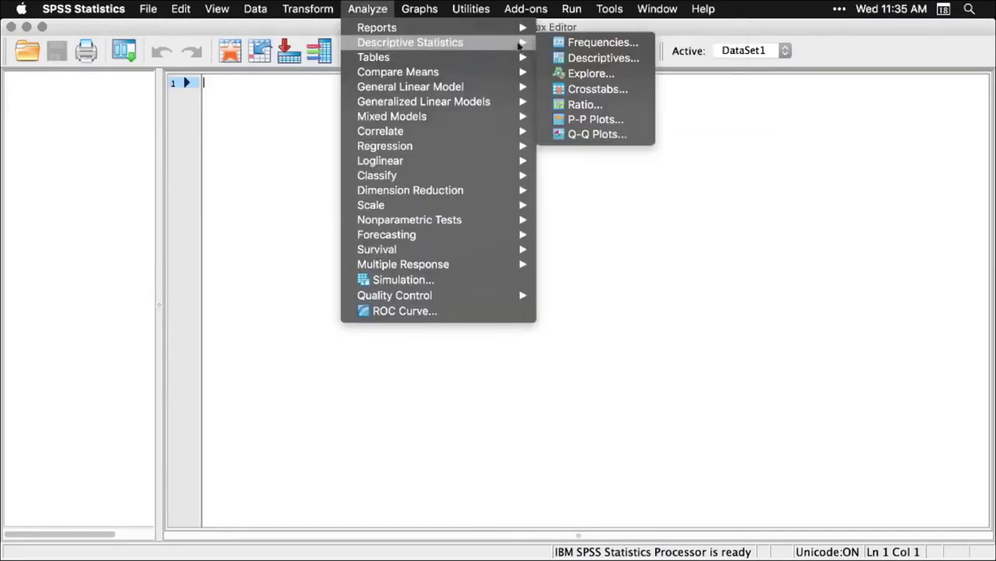
pyautogui.click(590, 74)
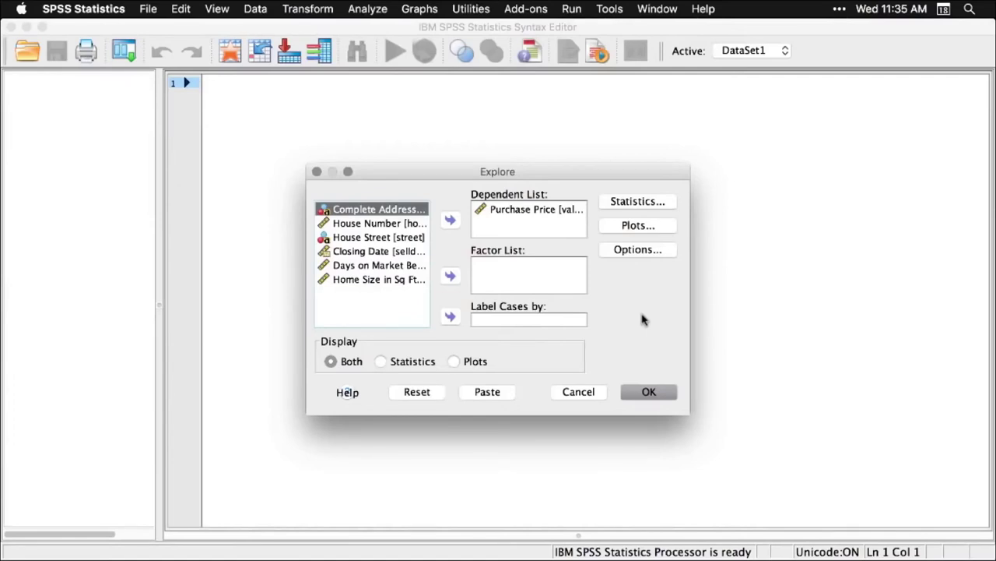
pyautogui.click(488, 392)
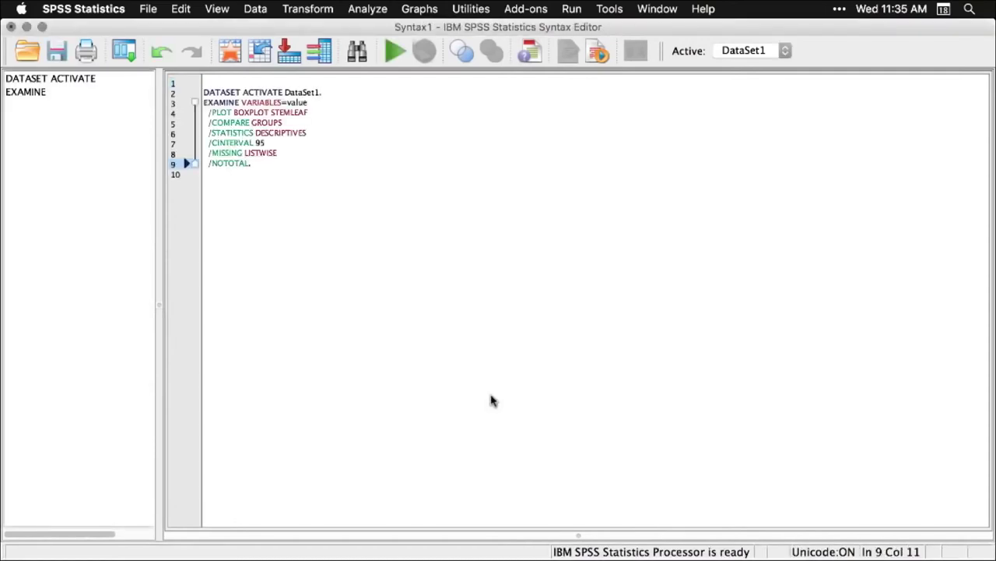
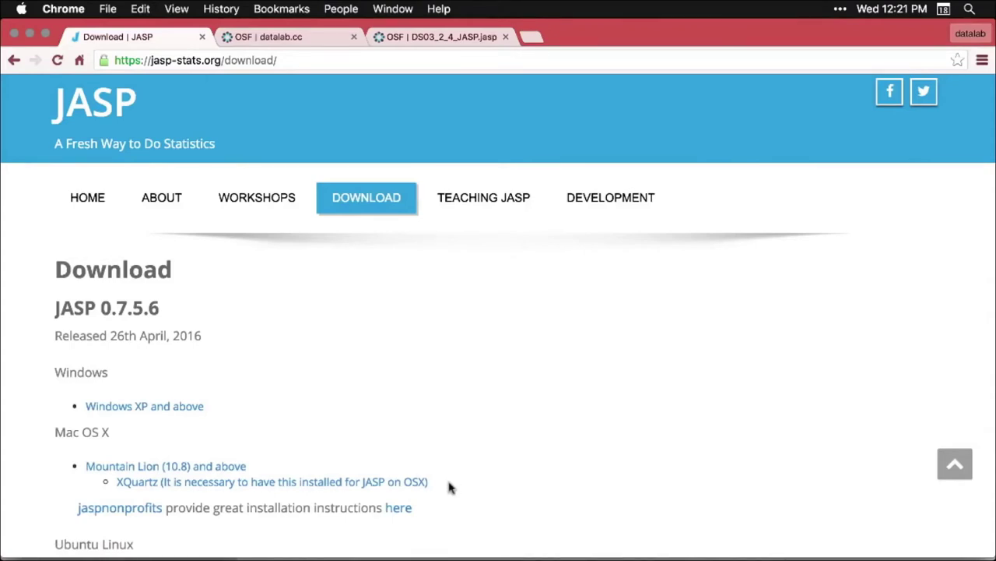
# Glance over the JASP download page, switch to JASP, open the Big 5 example dataset and narrow the data pane.
pyautogui.scroll(-5, 448, 487)
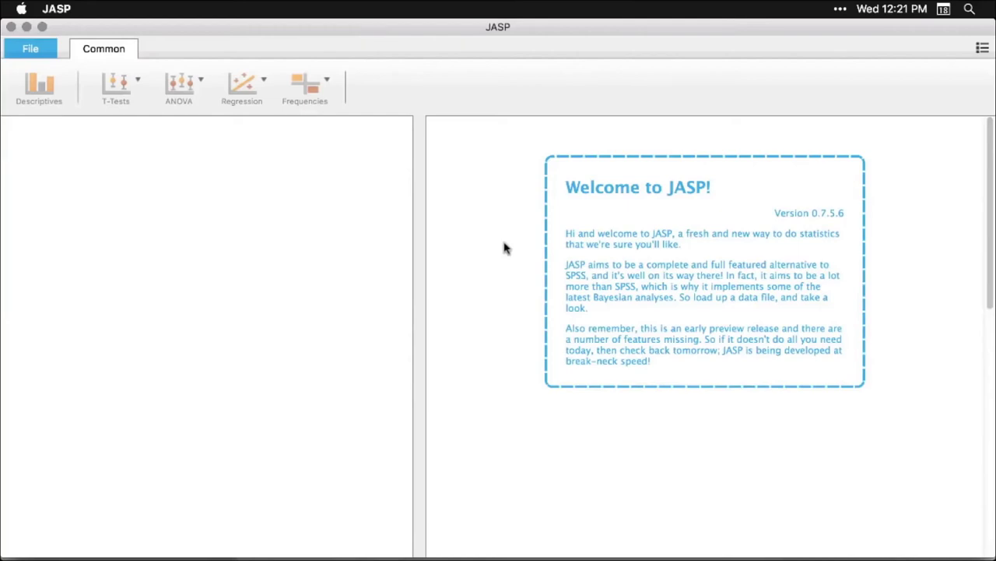
pyautogui.click(33, 50)
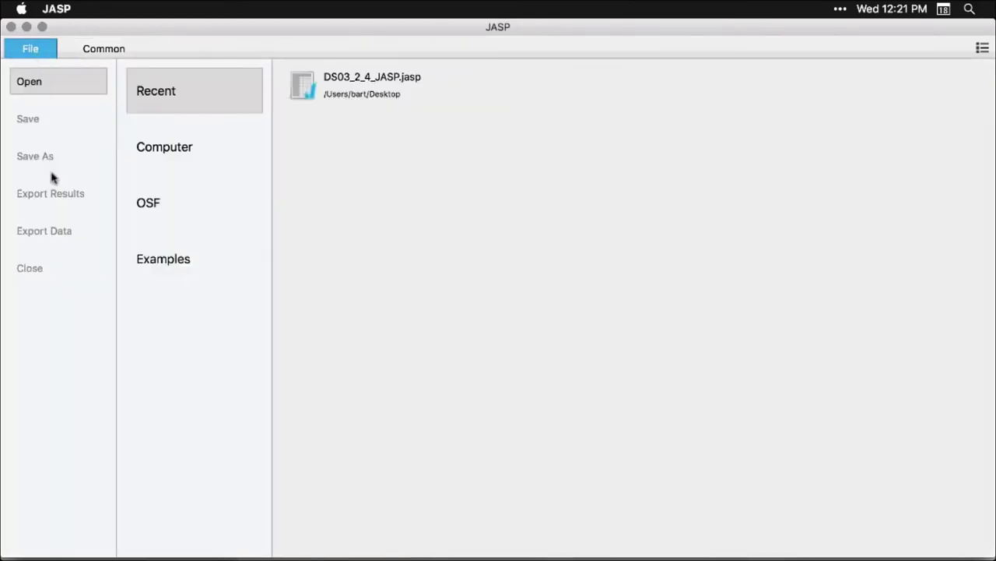
pyautogui.click(164, 265)
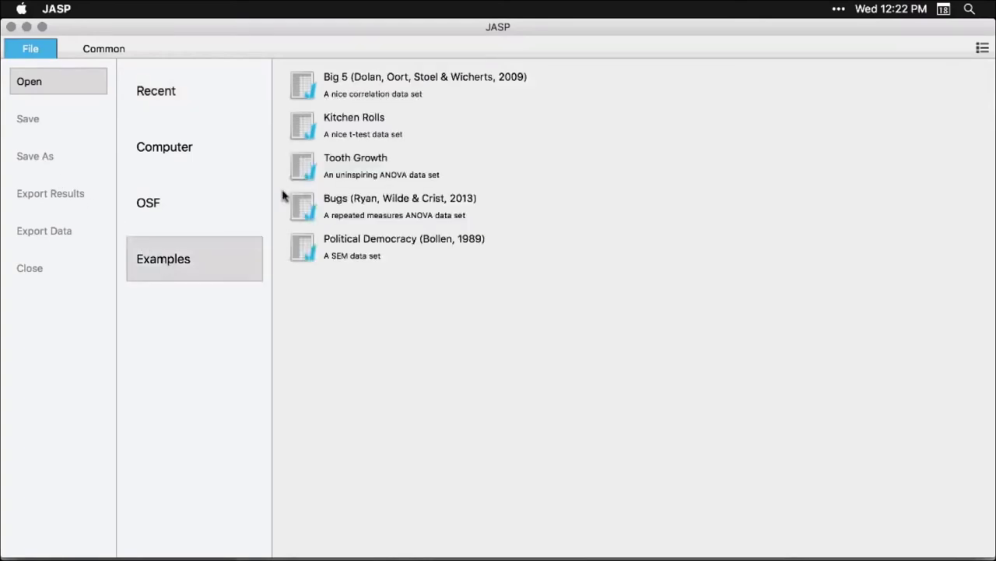
pyautogui.click(478, 96)
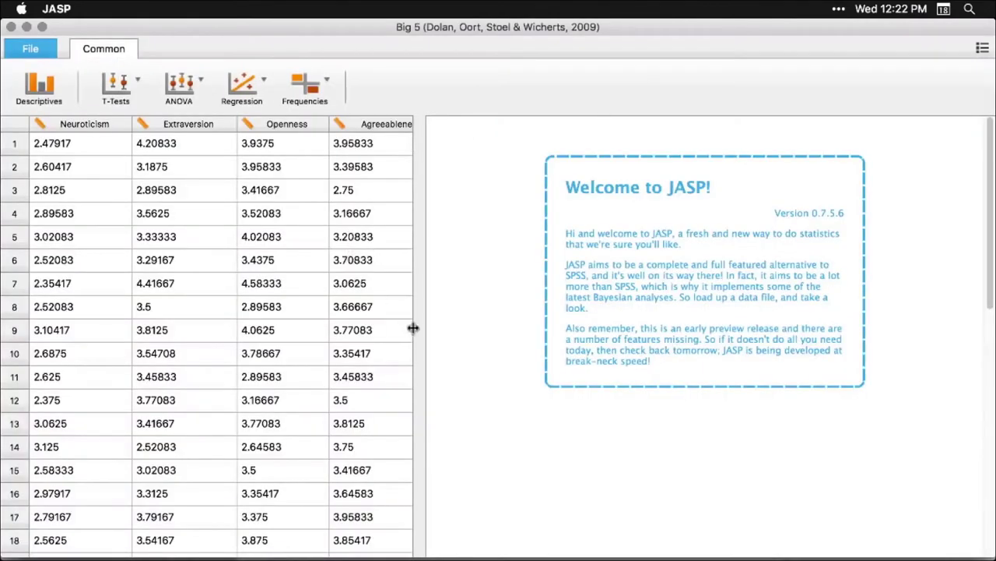
pyautogui.moveTo(418, 330); pyautogui.dragTo(372, 340)
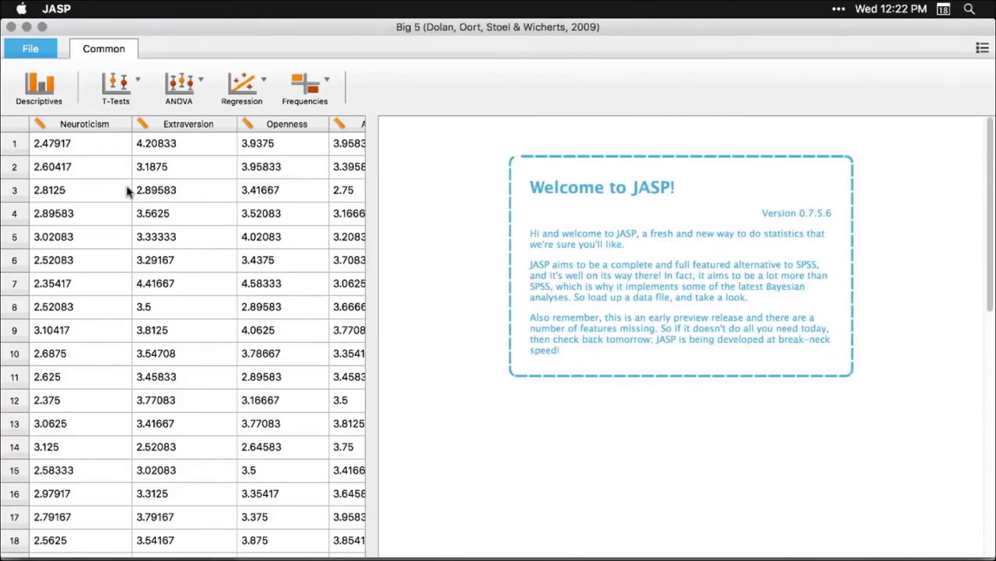
# Create a Descriptives analysis of all five variables, from Neuroticism through Conscientiousness.
pyautogui.click(39, 87)
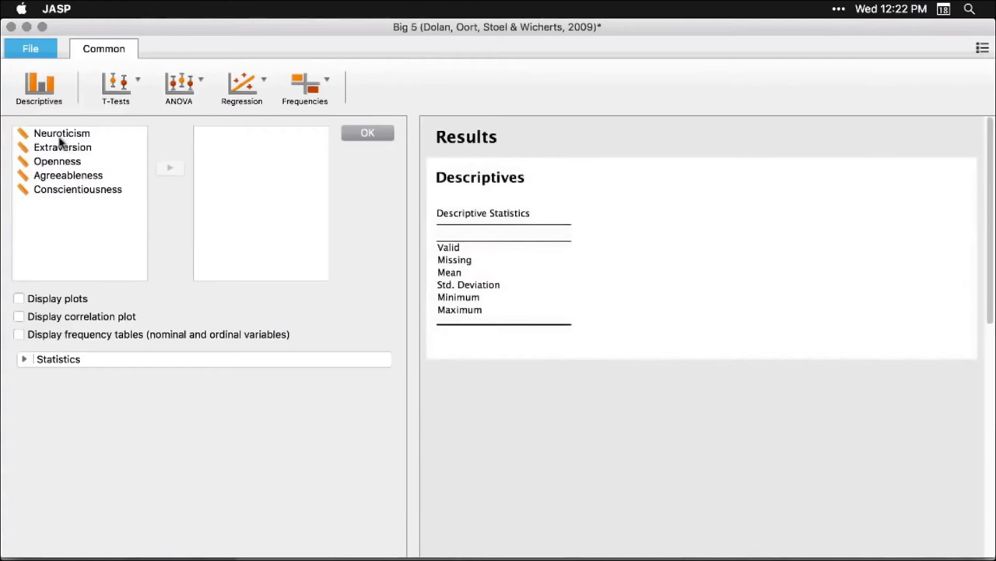
pyautogui.click(59, 137)
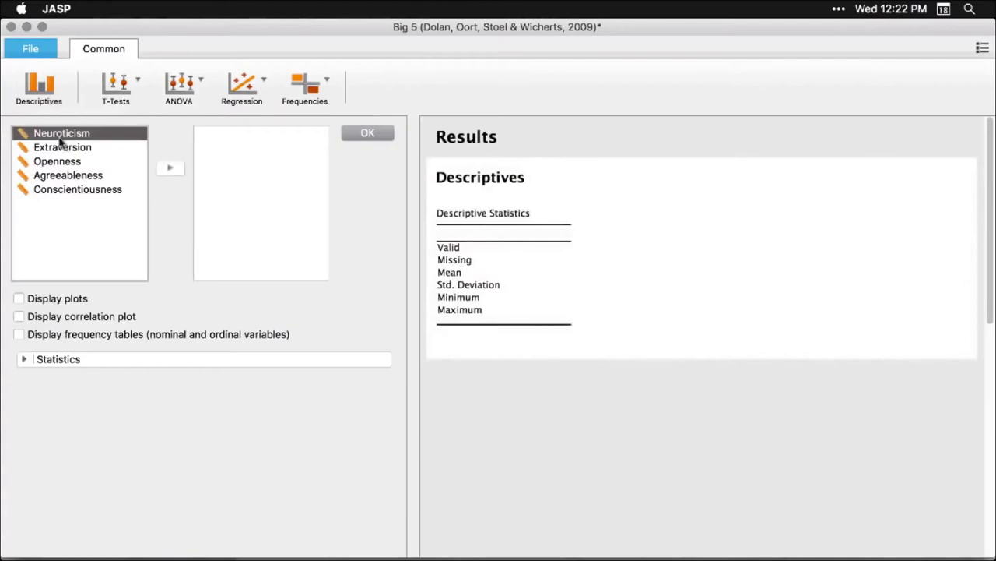
pyautogui.keyDown('shift'); pyautogui.click(56, 191); pyautogui.keyUp('shift')
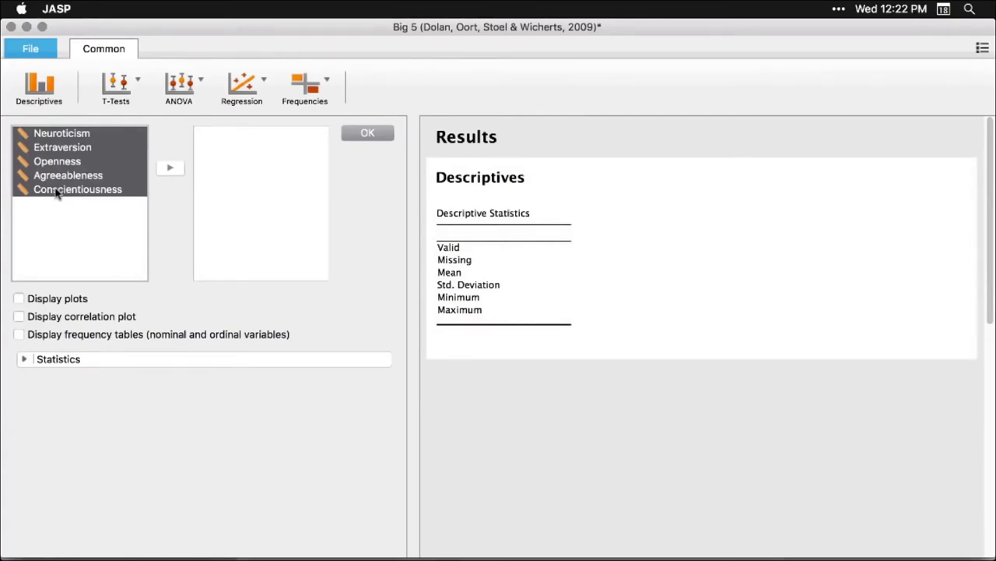
pyautogui.click(171, 169)
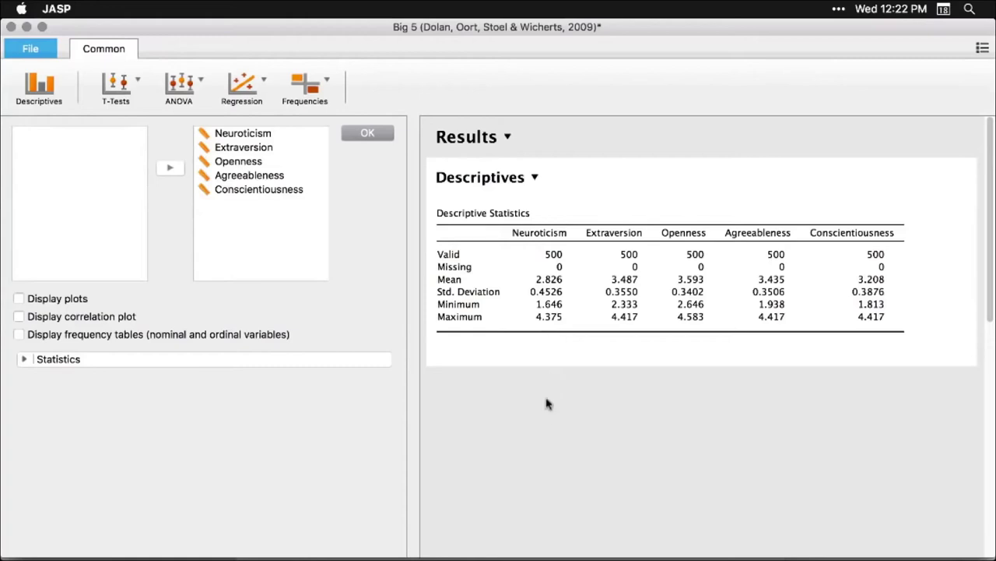
# Add quartiles, the median and distribution plots to the descriptives, and view the Neuroticism plot in the results.
pyautogui.click(24, 359)
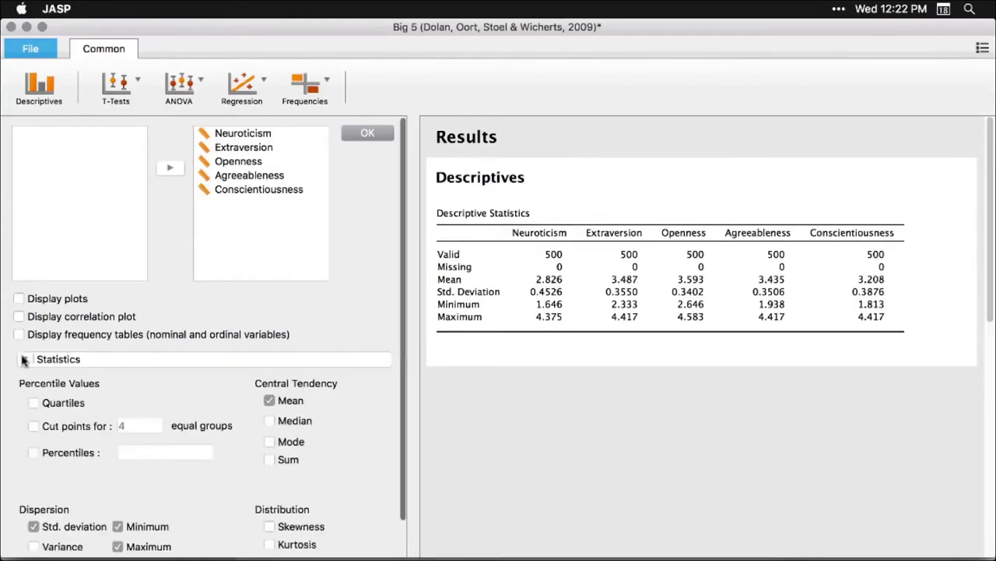
pyautogui.click(33, 403)
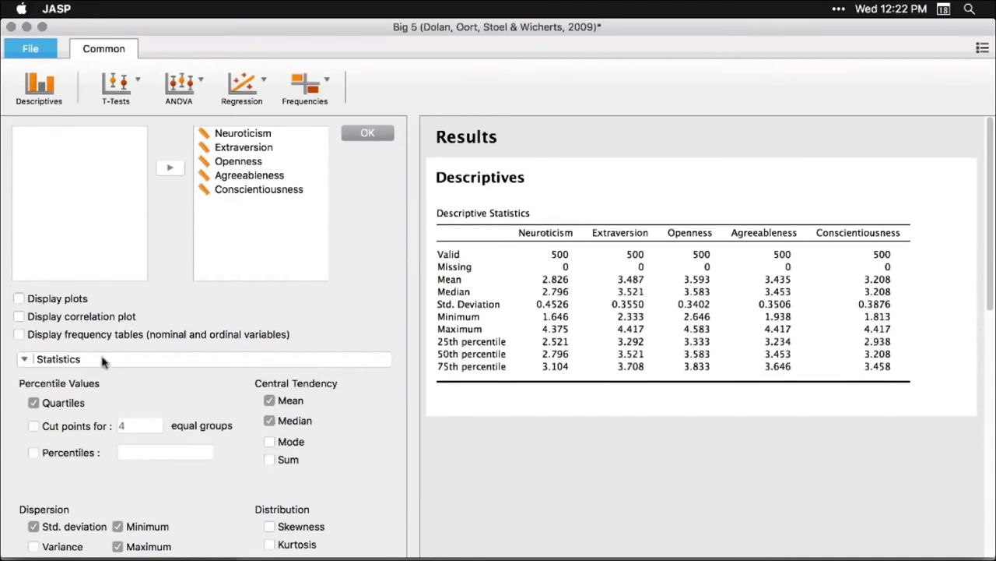
pyautogui.click(20, 300)
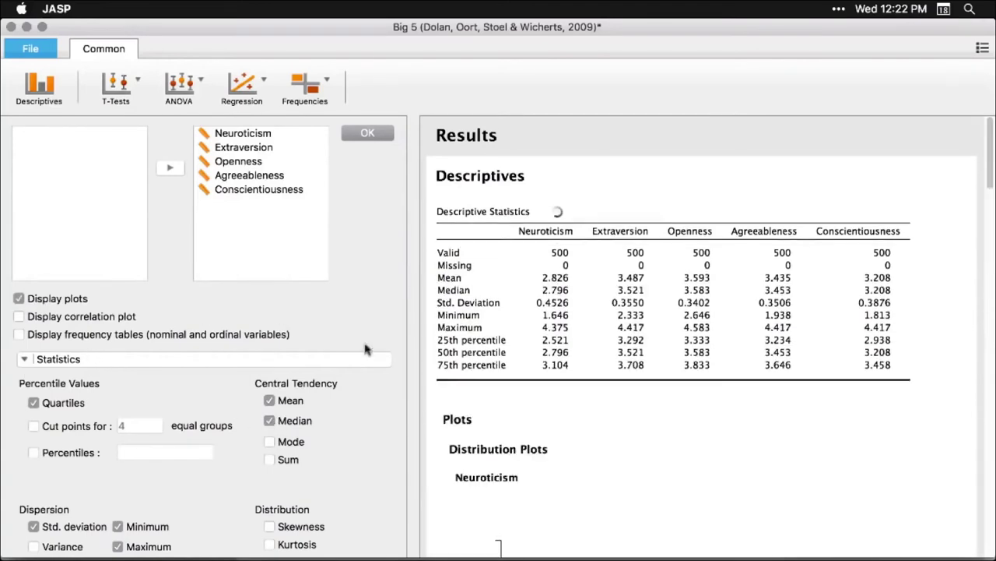
pyautogui.scroll(-10, 775, 411)
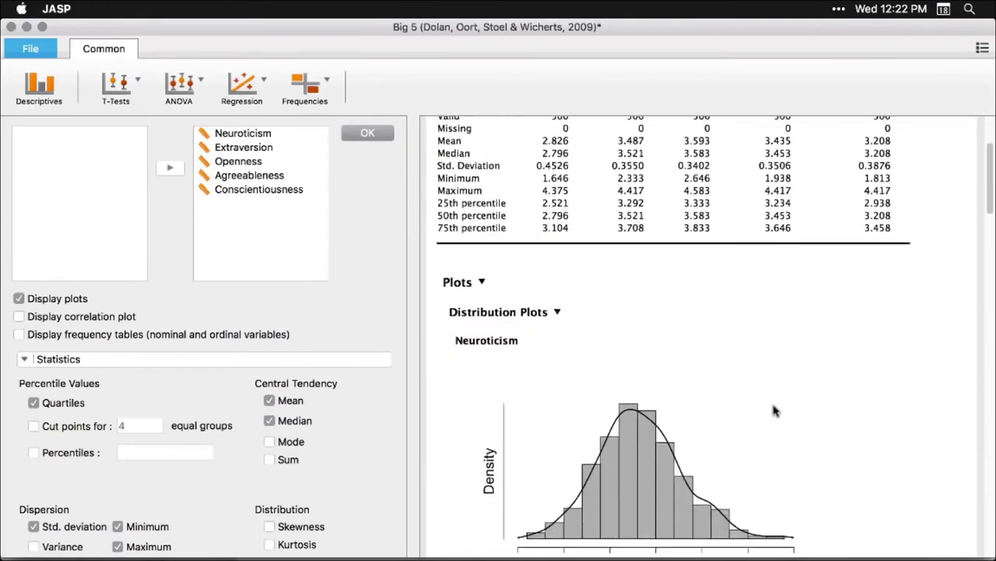
# Review the distribution plots and shrink them to sit side by side, enlarging them slightly to keep the axis labels readable.
pyautogui.scroll(-5, 774, 410)
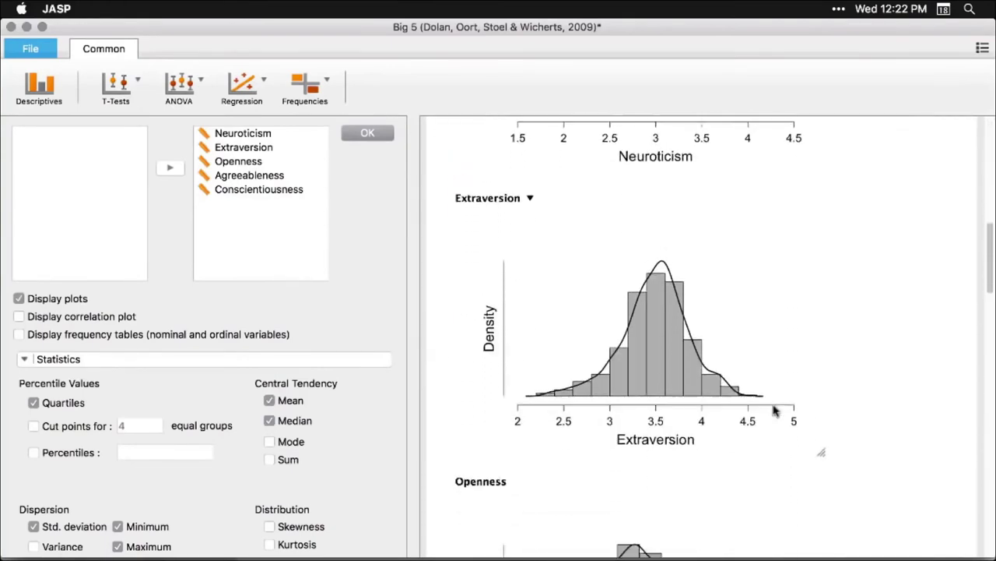
pyautogui.scroll(15, 775, 410)
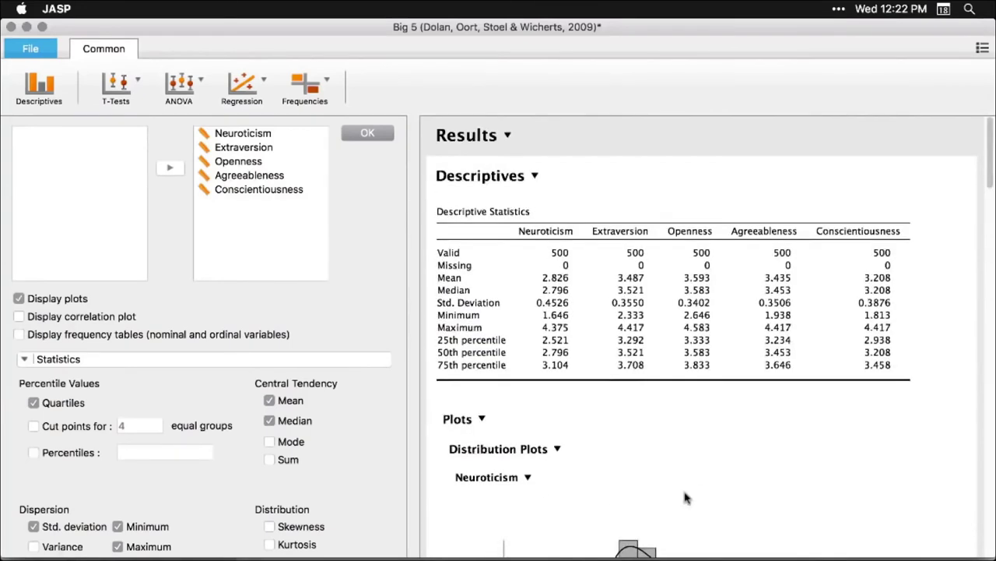
pyautogui.scroll(-4, 682, 496)
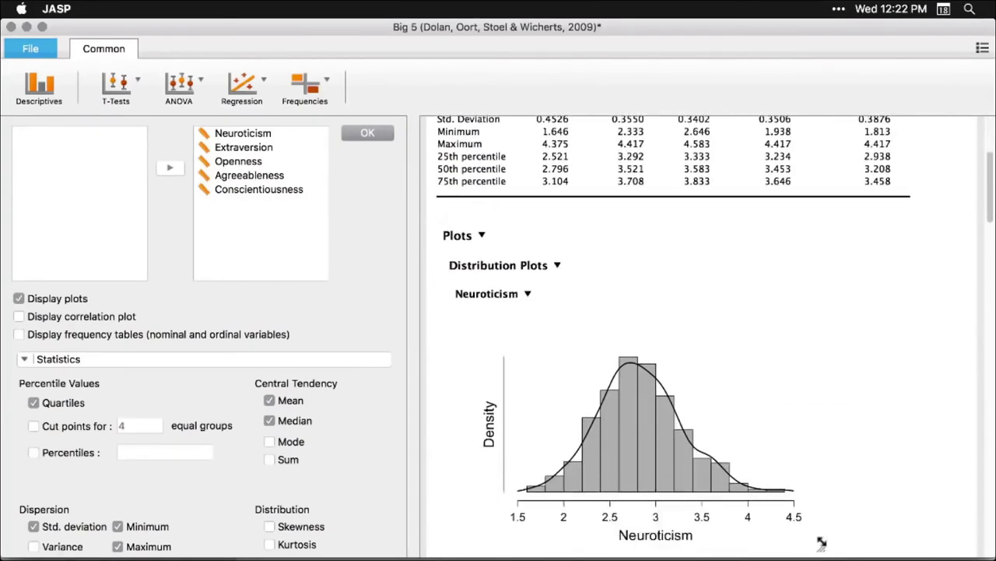
pyautogui.moveTo(821, 547); pyautogui.dragTo(576, 429)
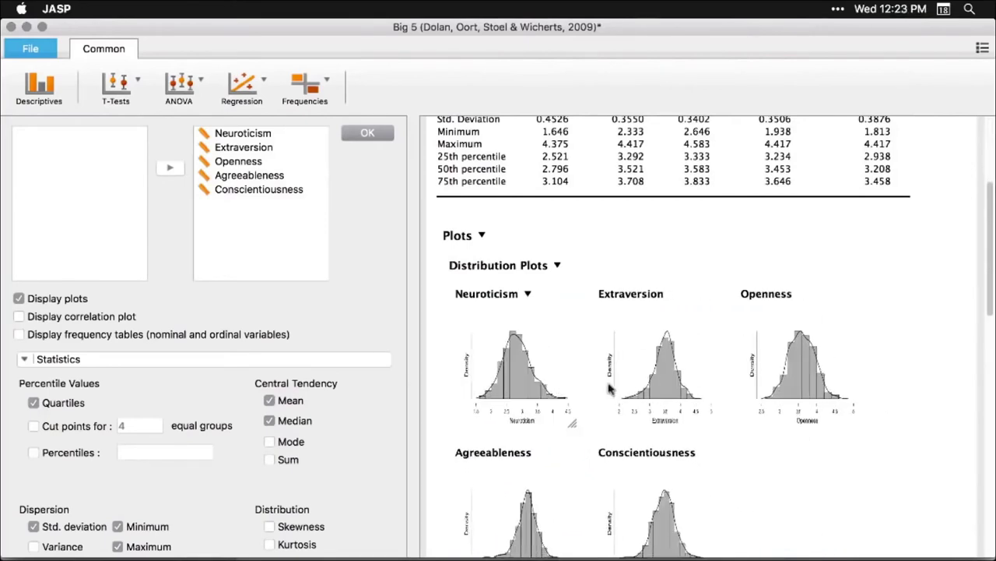
pyautogui.scroll(-3, 816, 443)
pyautogui.scroll(-1, 818, 452)
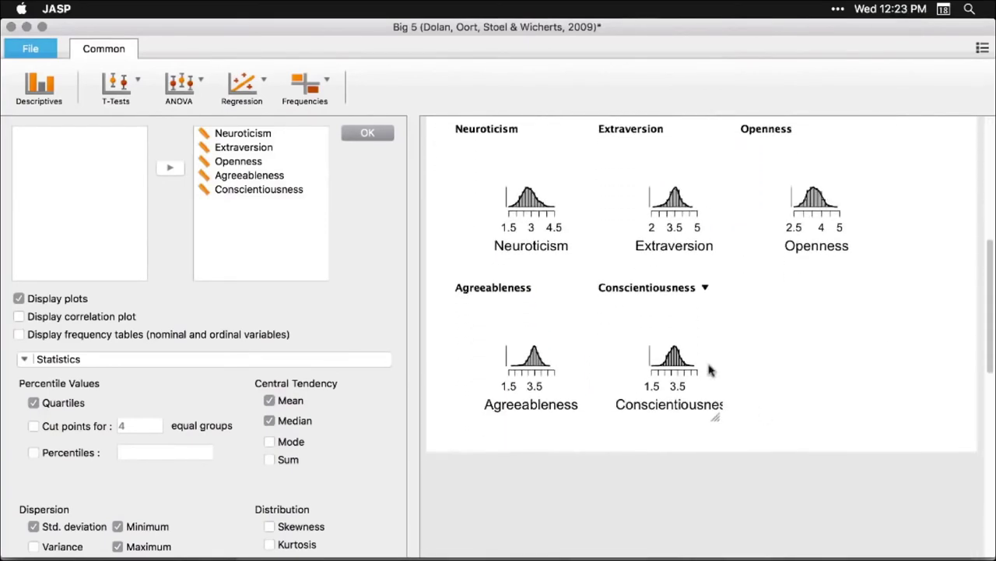
pyautogui.scroll(2, 710, 372)
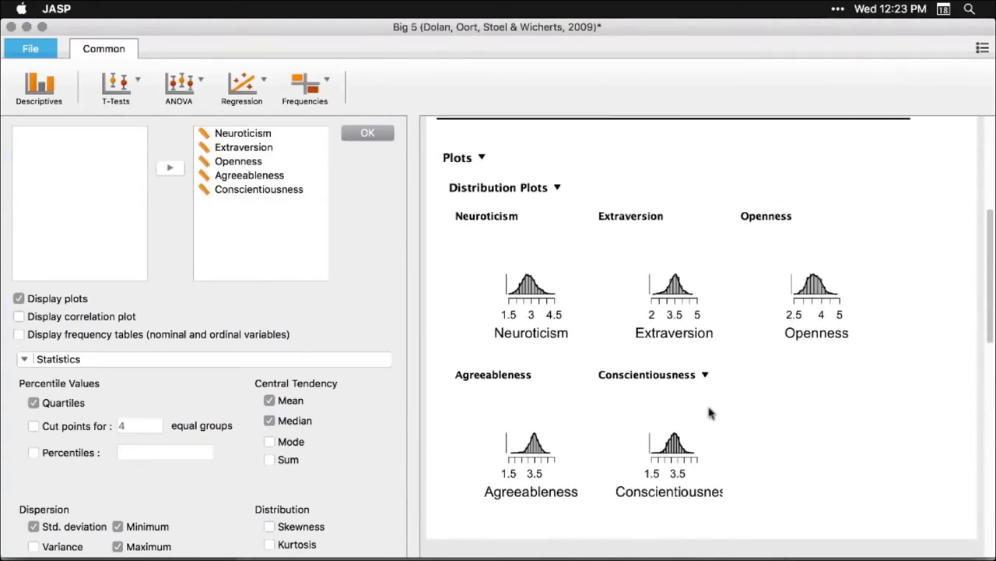
pyautogui.moveTo(716, 505); pyautogui.dragTo(745, 527)
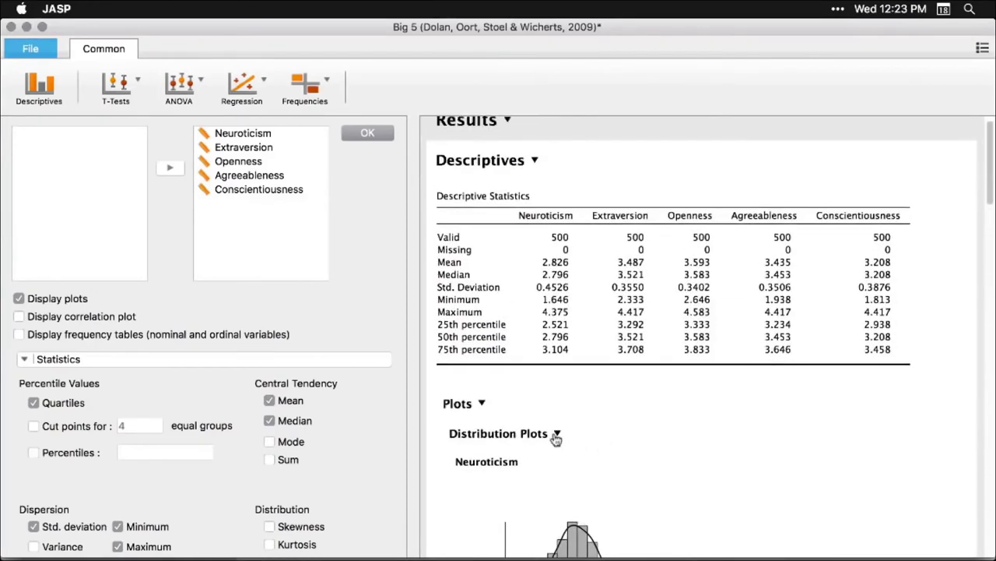
# Collapse the Distribution Plots section of the results and close the Descriptives options to show the data table.
pyautogui.click(556, 436)
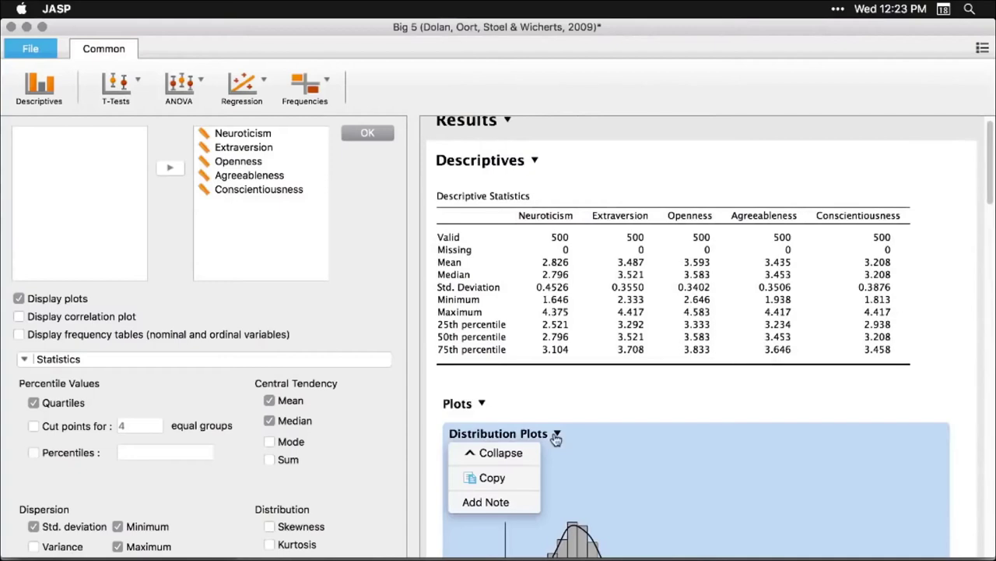
pyautogui.click(502, 456)
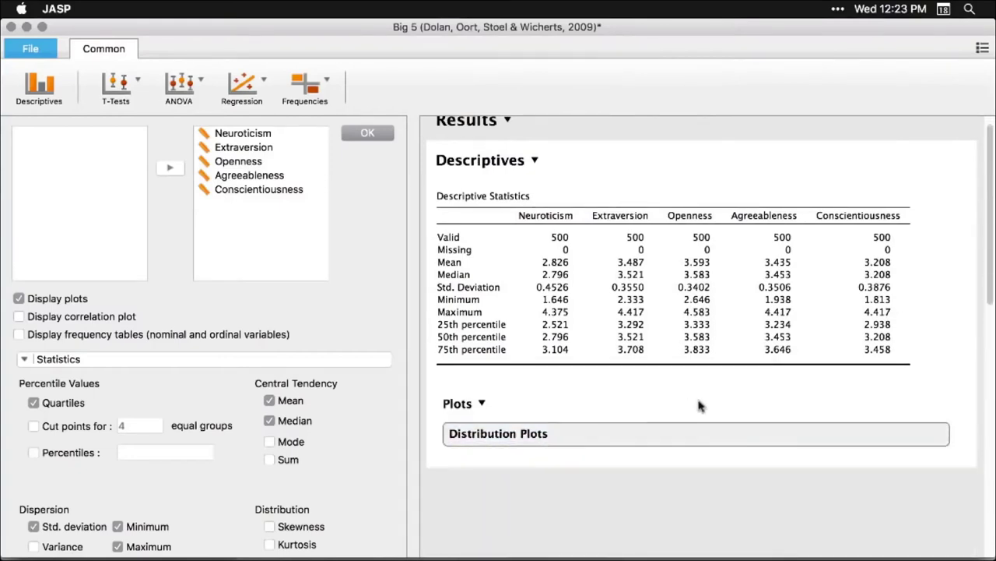
pyautogui.click(625, 513)
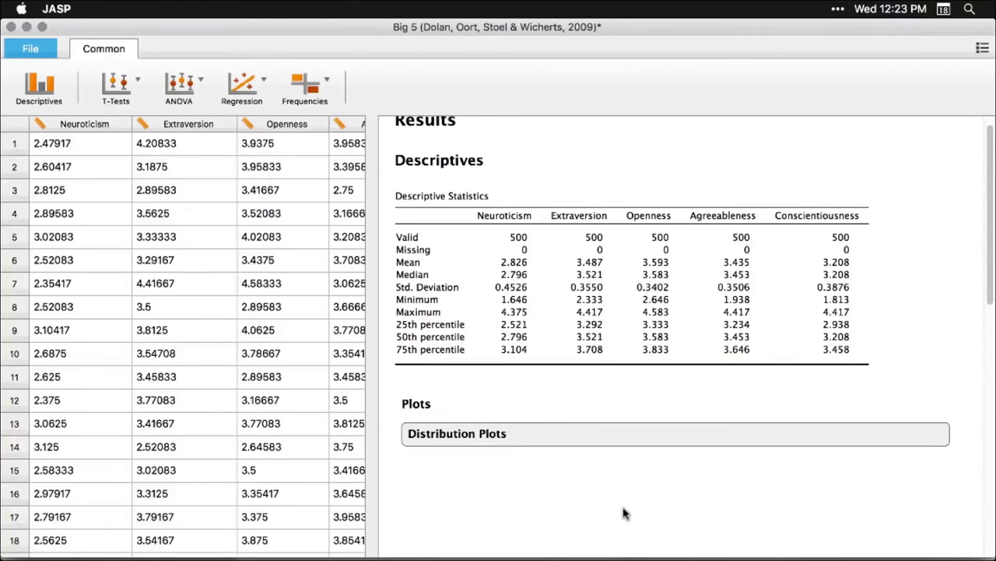
pyautogui.scroll(1, 642, 436)
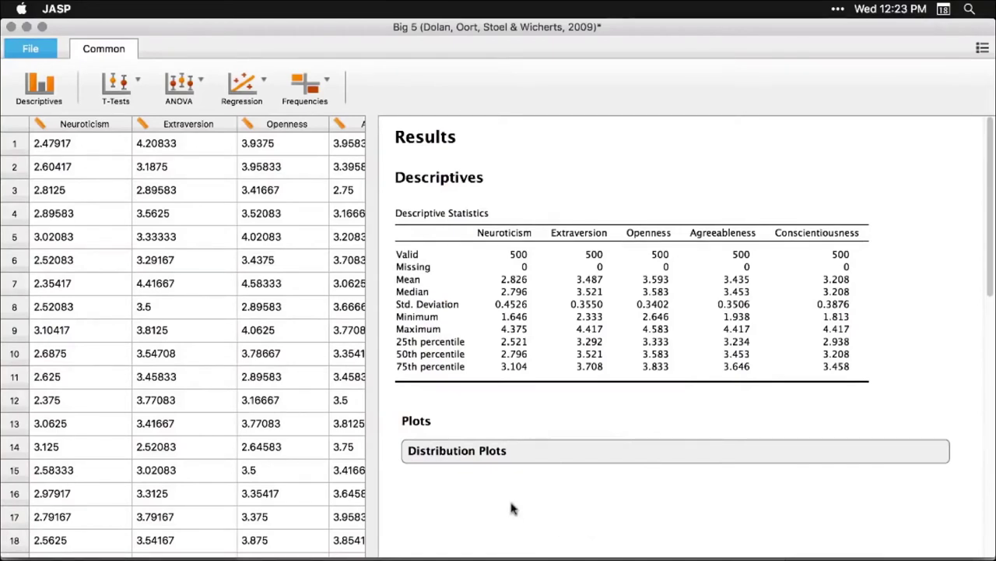
# Reopen the Descriptives analysis, add skewness and kurtosis to the statistics table, and close its options.
pyautogui.click(586, 292)
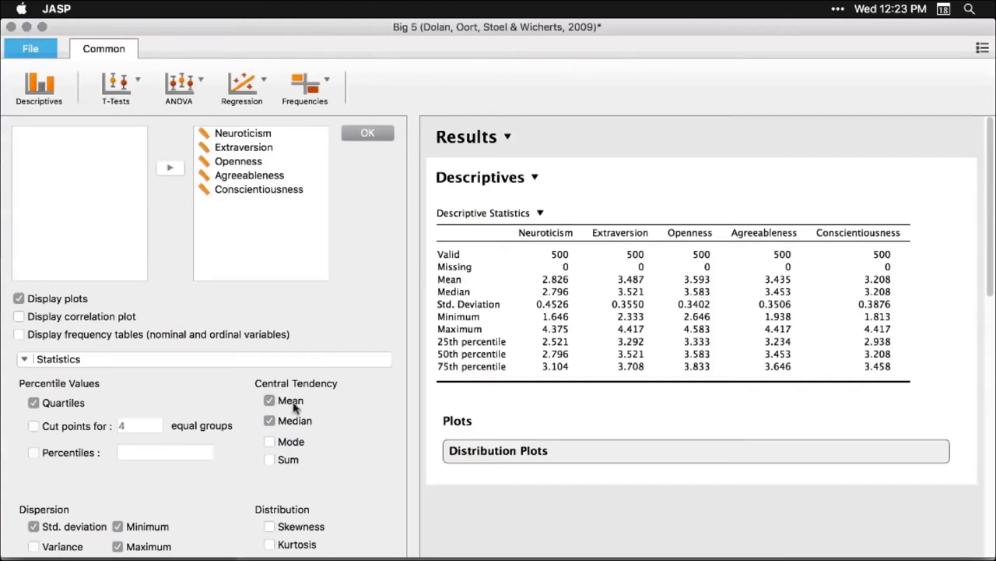
pyautogui.scroll(-2, 258, 483)
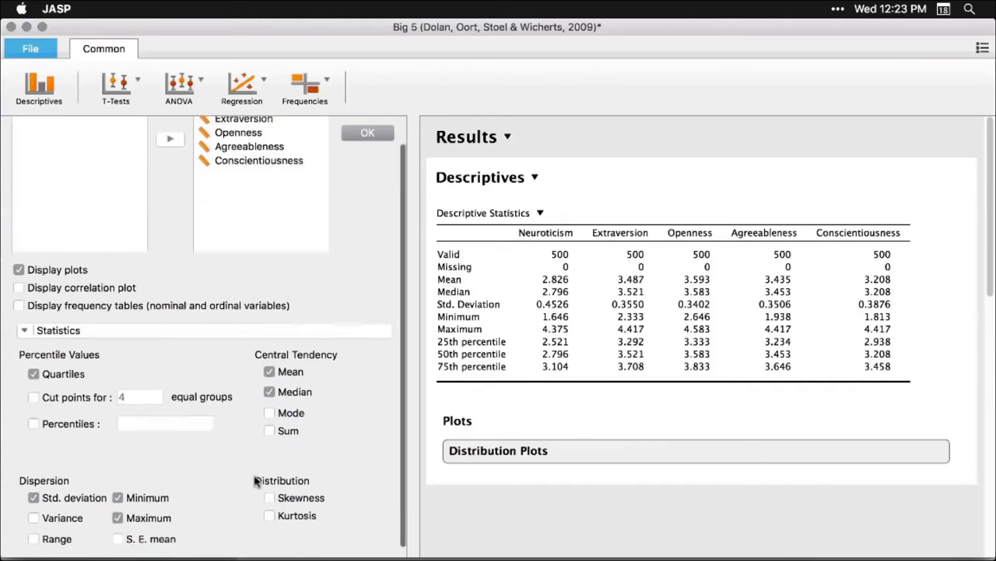
pyautogui.click(270, 488)
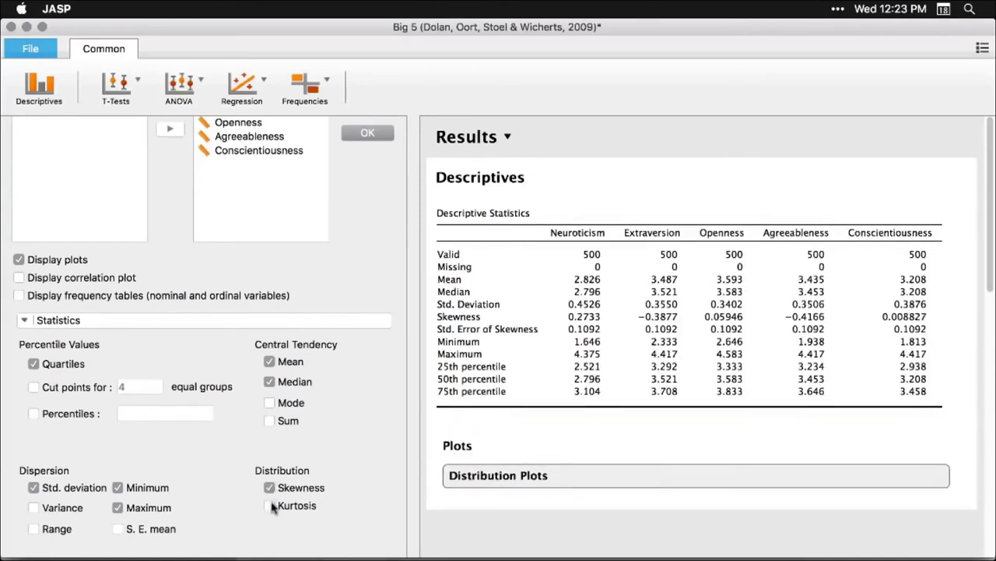
pyautogui.click(269, 505)
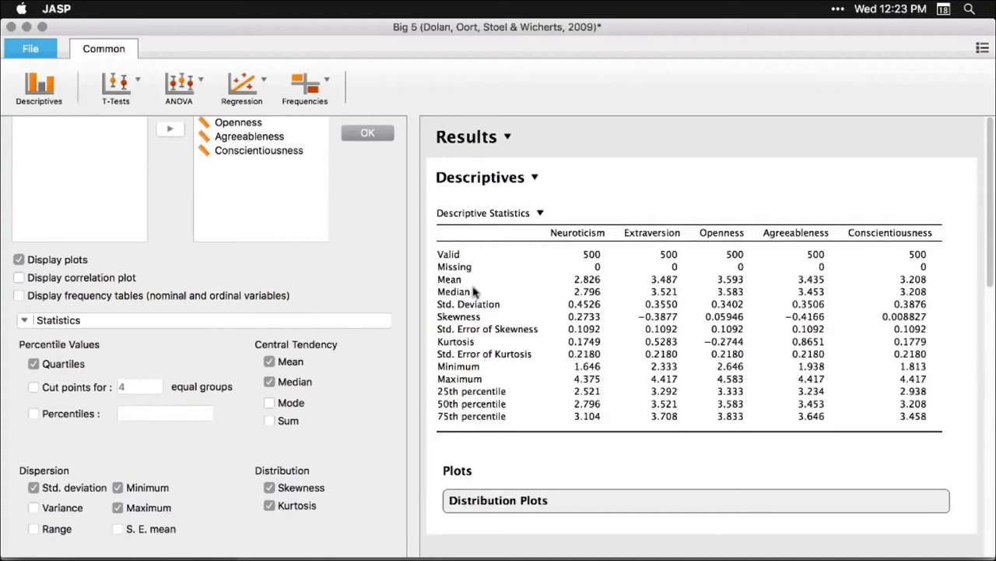
pyautogui.click(725, 142)
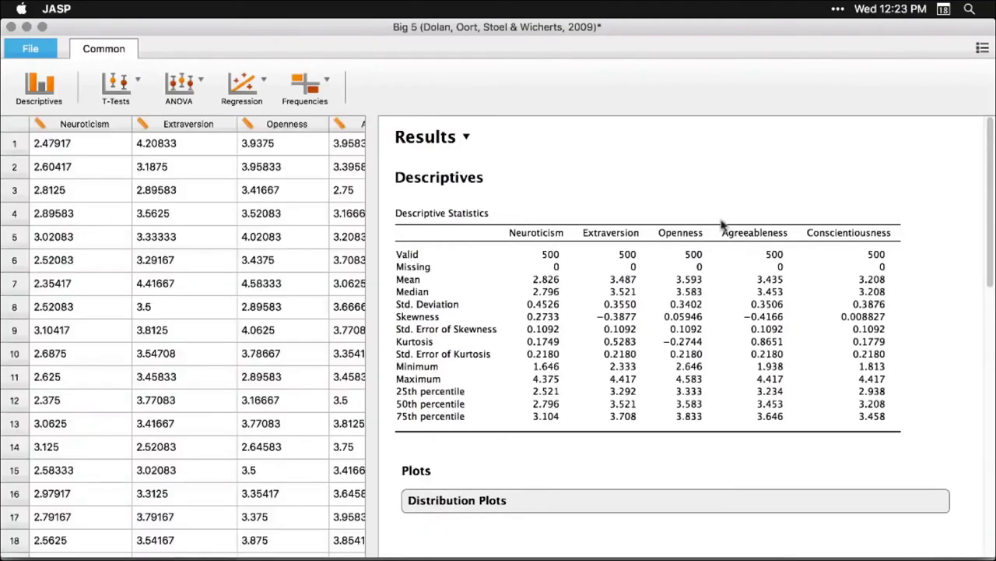
# Expand the Distribution Plots section in the results and reopen the Descriptives options.
pyautogui.scroll(-5, 703, 330)
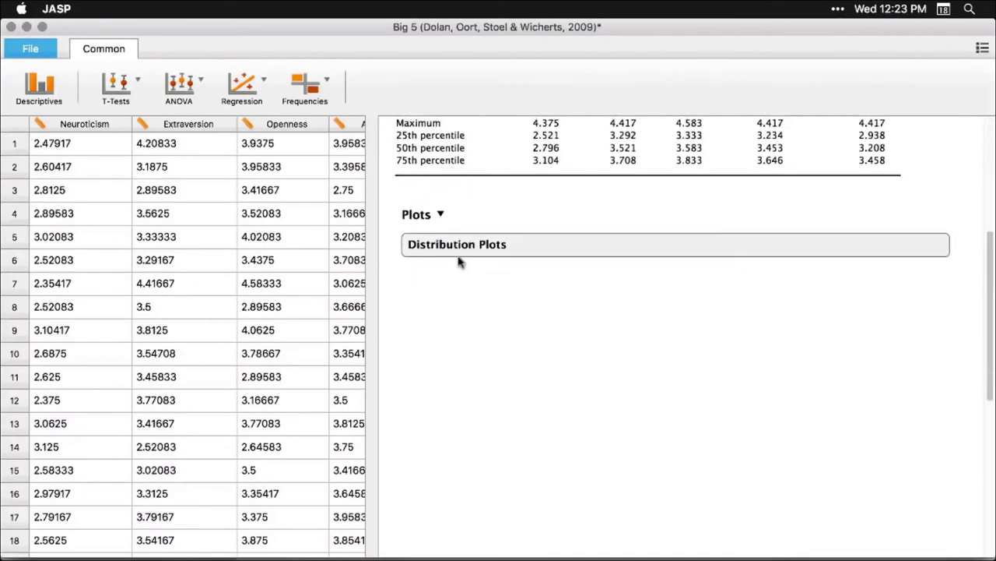
pyautogui.click(518, 246)
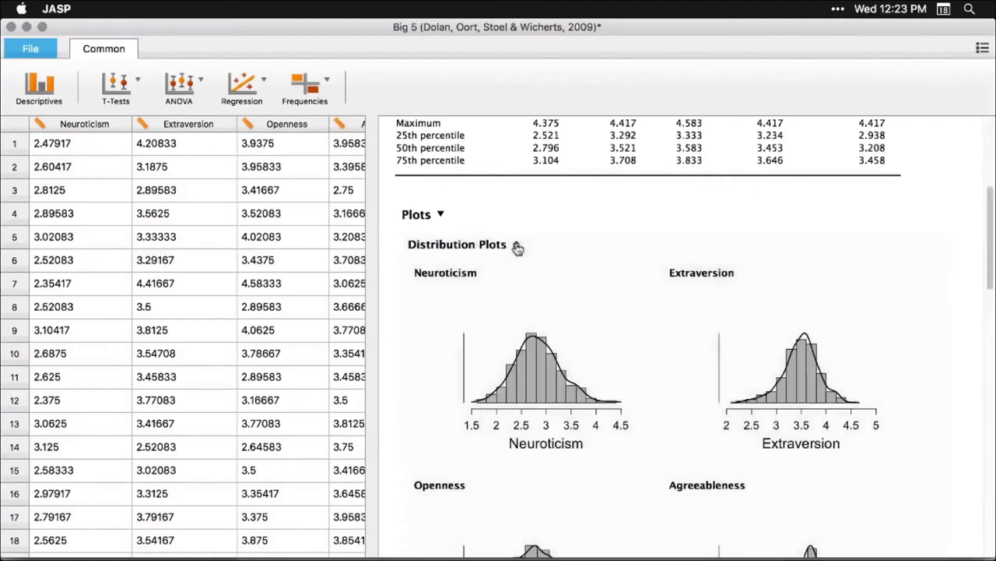
pyautogui.click(527, 367)
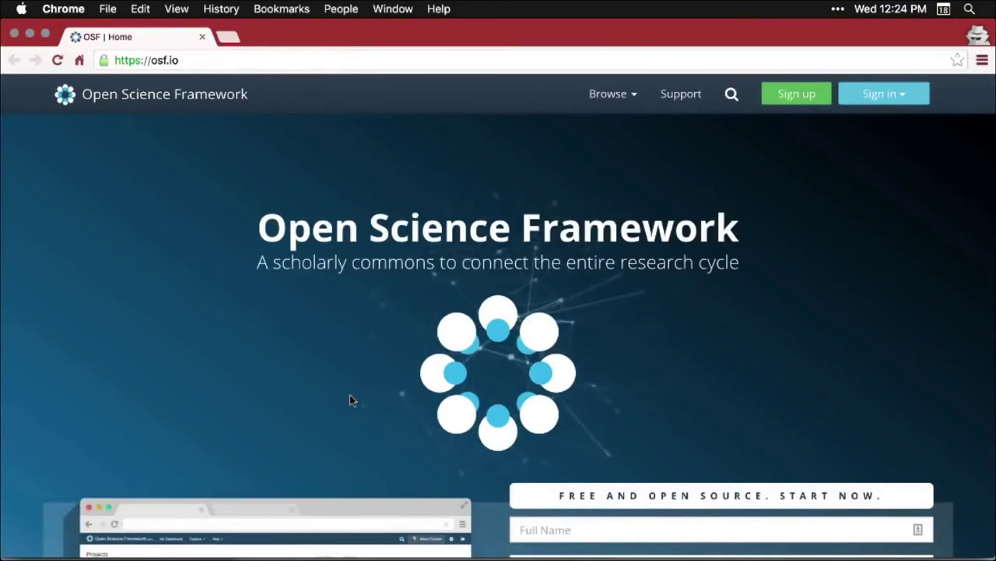
# Switch to Chrome and look over the Open Science Framework home page and the datalab.cc project page with its files.
pyautogui.scroll(-5, 350, 394)
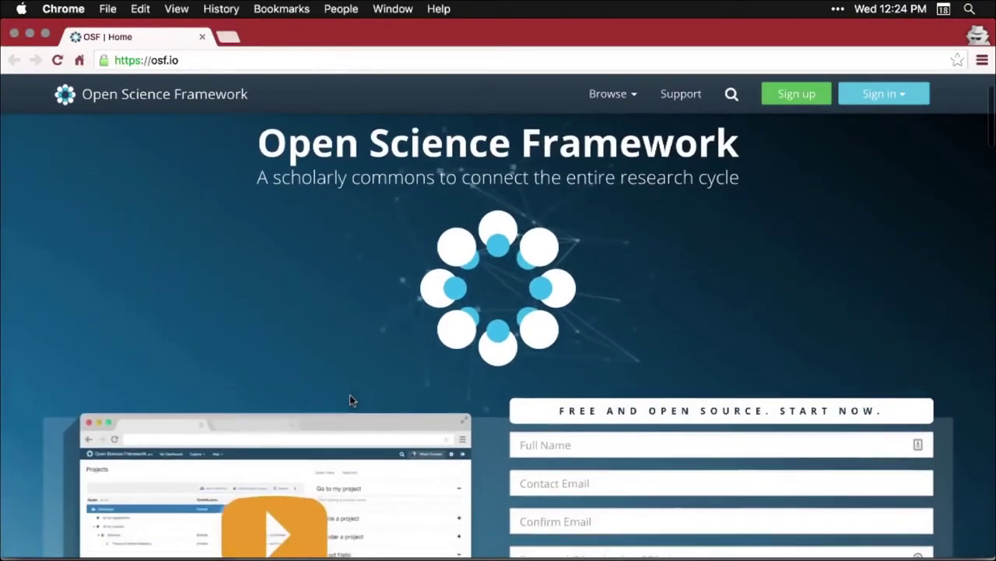
pyautogui.scroll(-5, 349, 400)
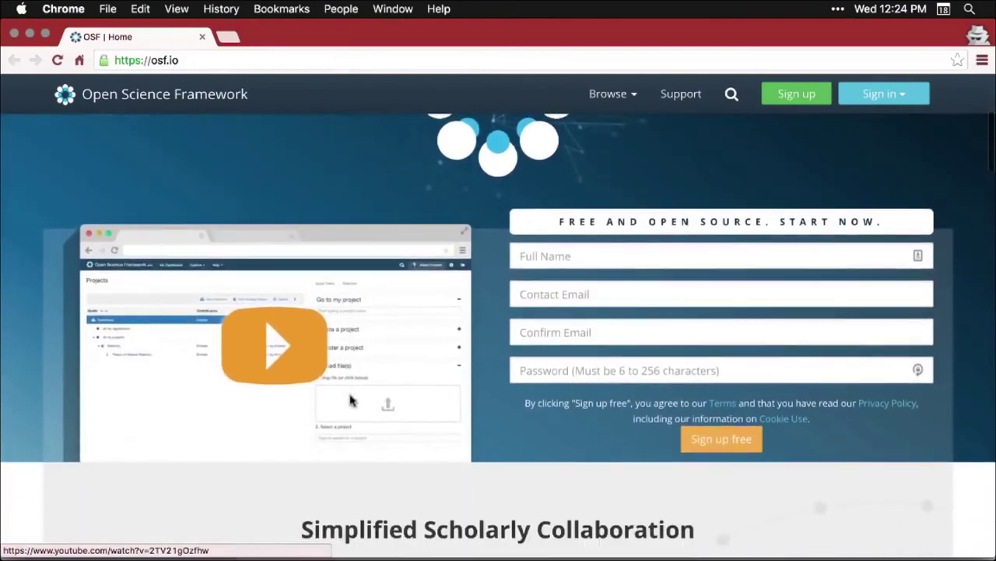
pyautogui.scroll(-1, 349, 400)
pyautogui.scroll(-4, 350, 400)
pyautogui.scroll(-6, 349, 400)
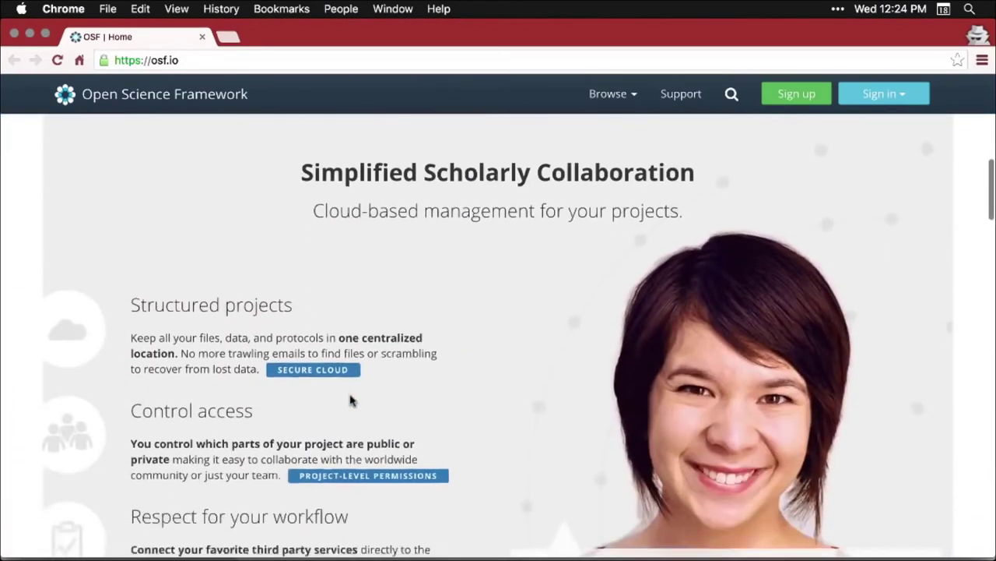
pyautogui.scroll(-7, 349, 400)
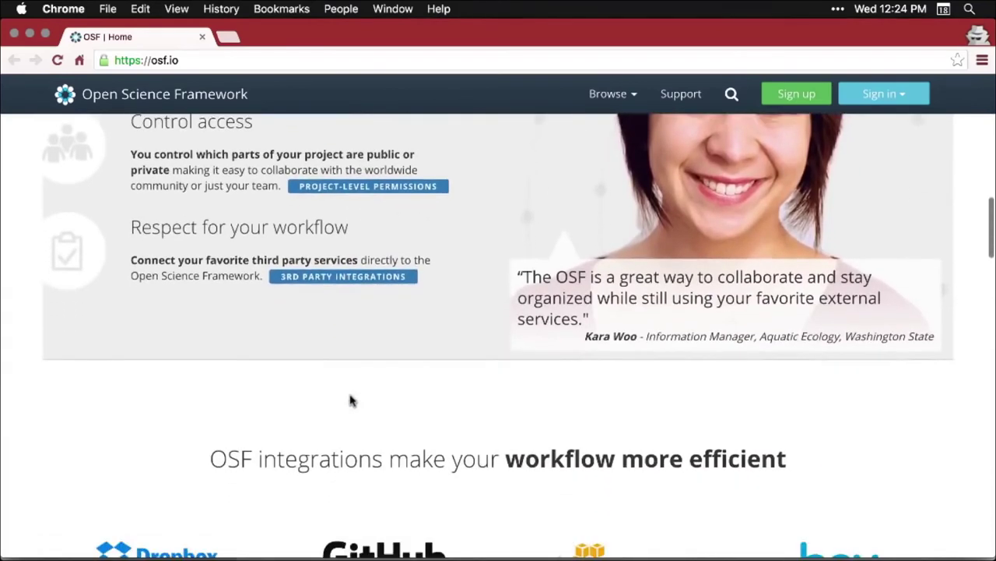
pyautogui.scroll(-1, 349, 400)
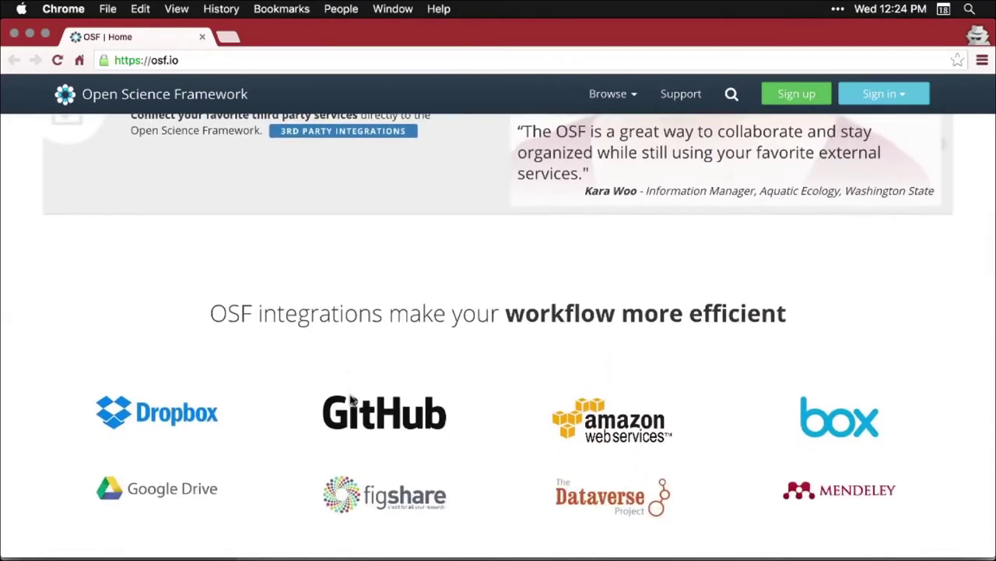
pyautogui.scroll(-3, 351, 400)
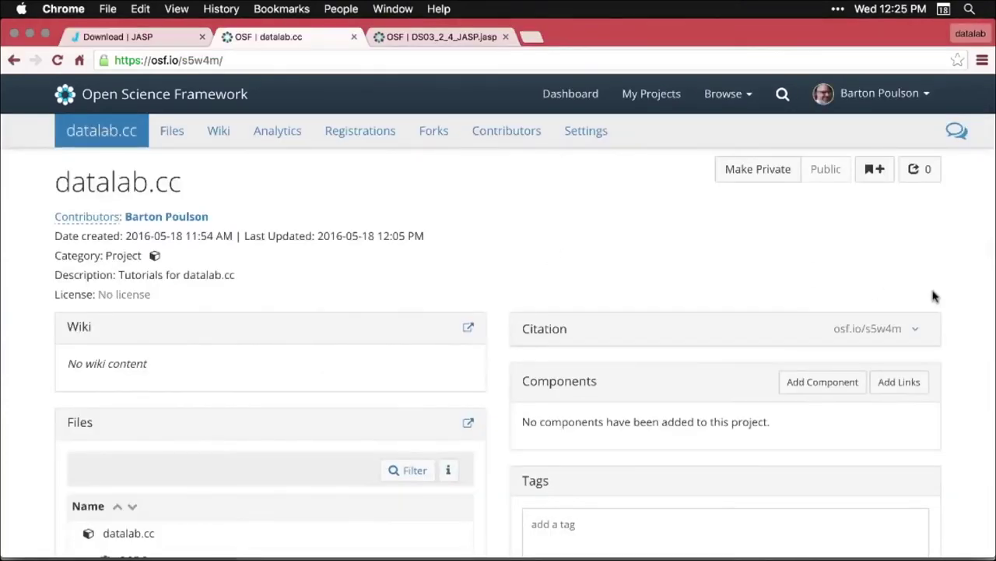
pyautogui.scroll(-4, 934, 296)
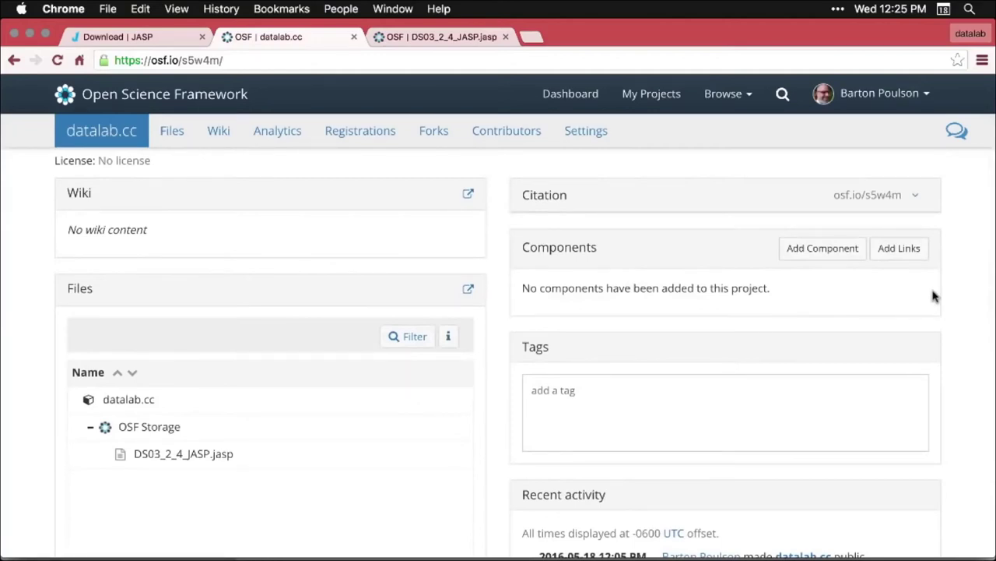
pyautogui.scroll(-2, 934, 296)
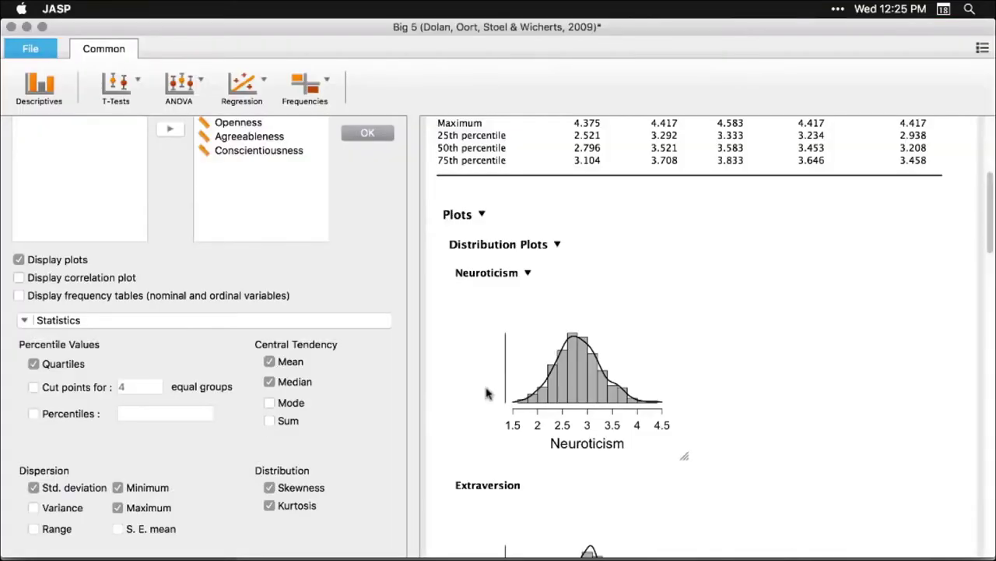
# In JASP, open DS03_2_4_JASP.jasp from the Desktop folder and view its distribution plots and correlation plot.
pyautogui.click(31, 49)
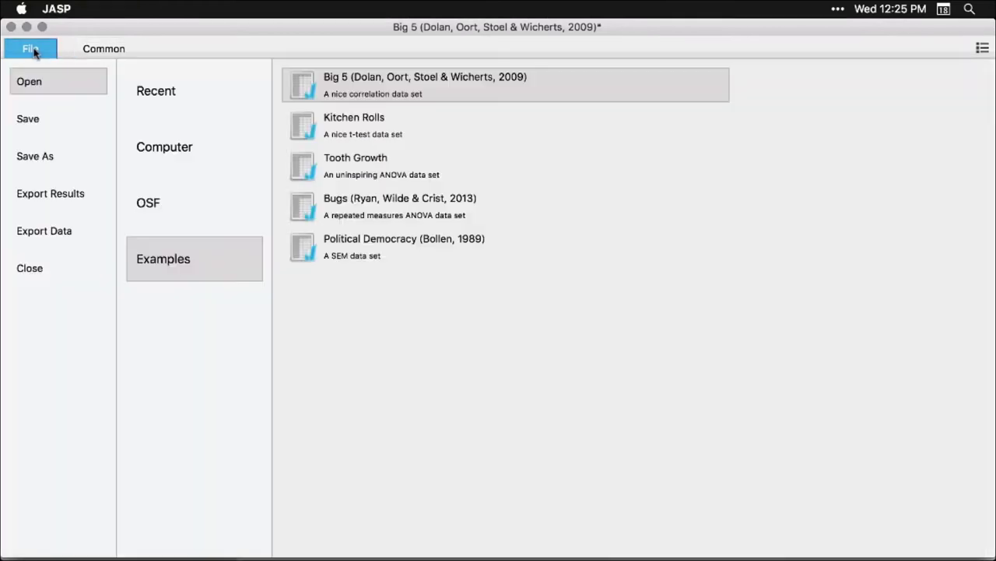
pyautogui.click(165, 154)
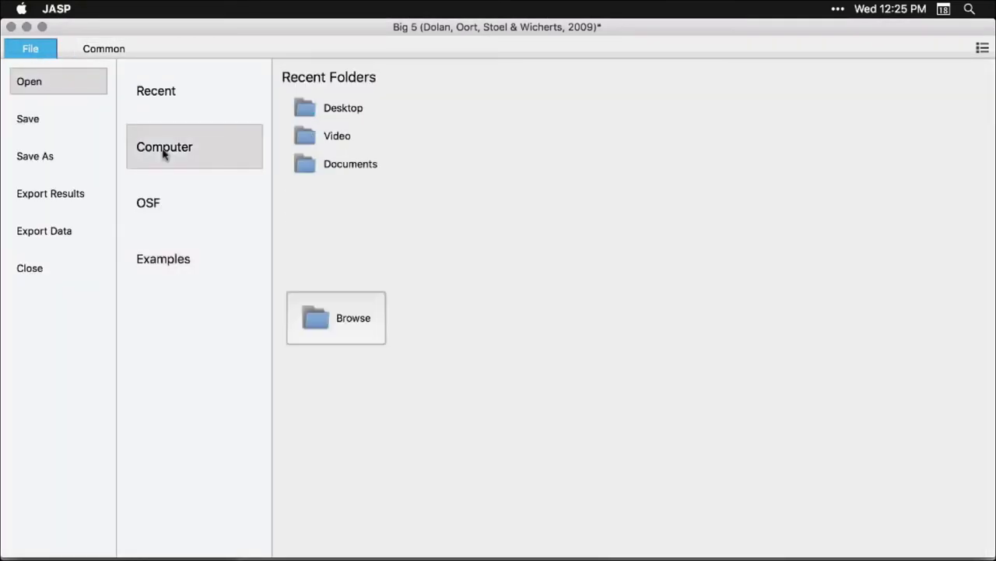
pyautogui.click(341, 172)
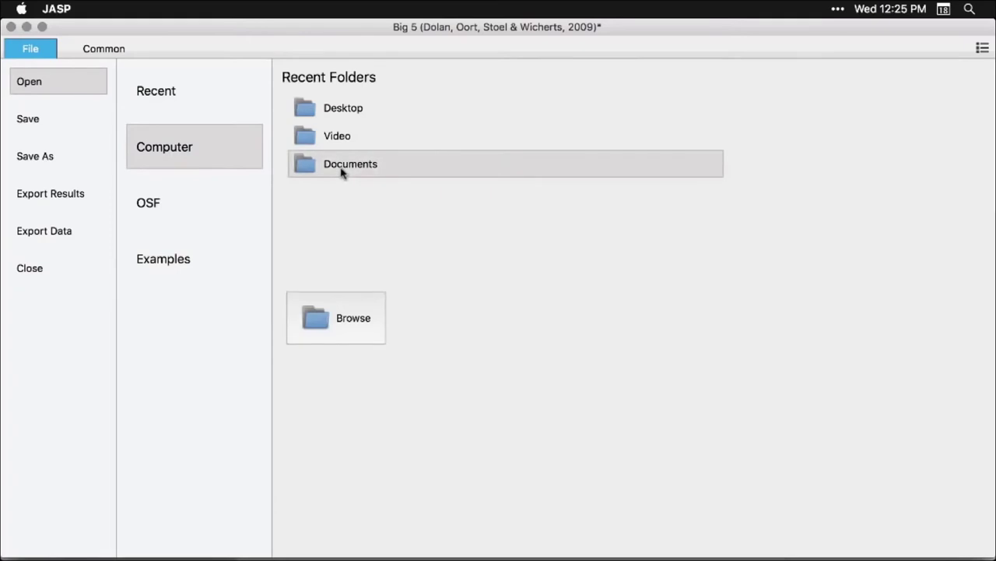
pyautogui.click(329, 111)
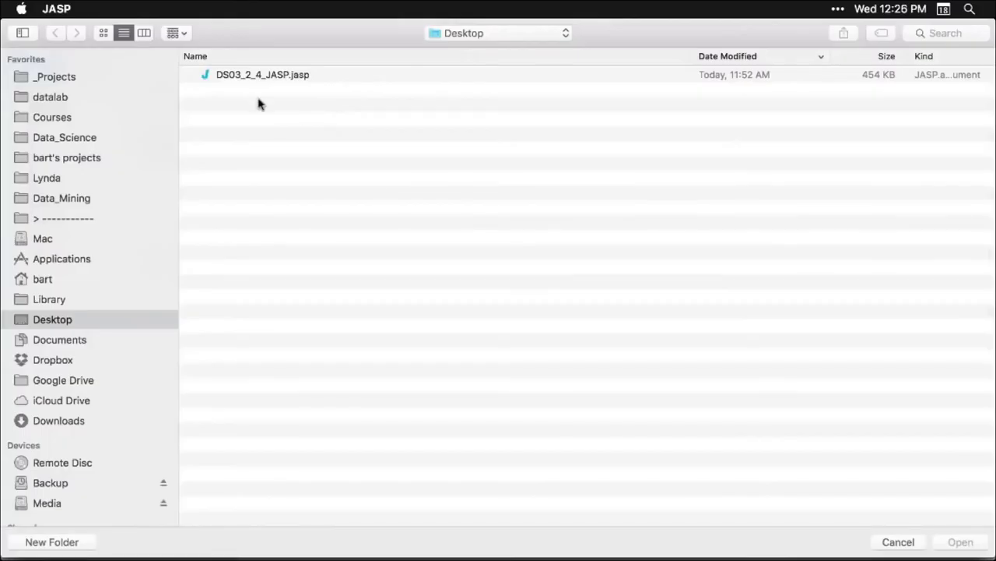
pyautogui.click(278, 77)
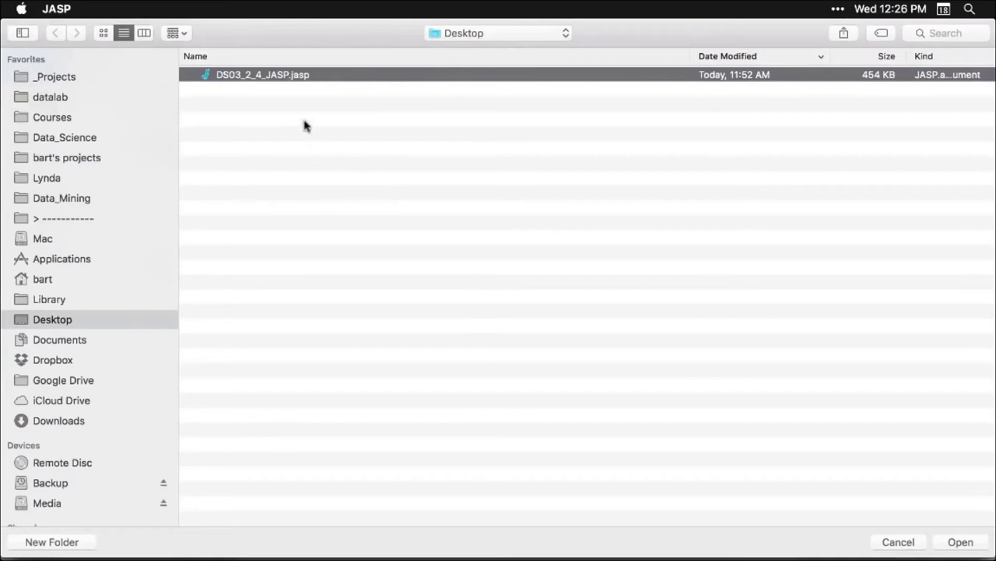
pyautogui.doubleClick(284, 78)
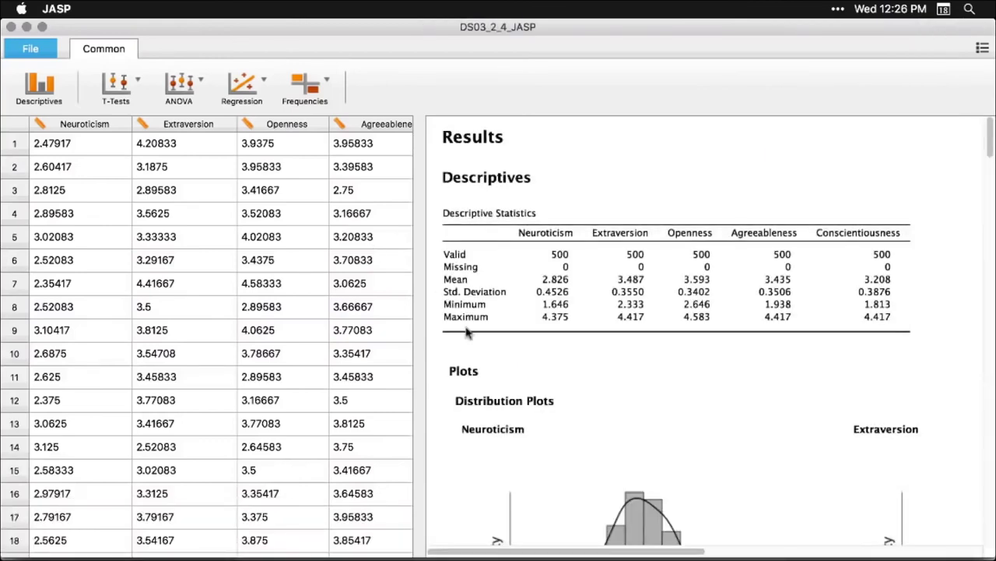
pyautogui.scroll(-10, 596, 353)
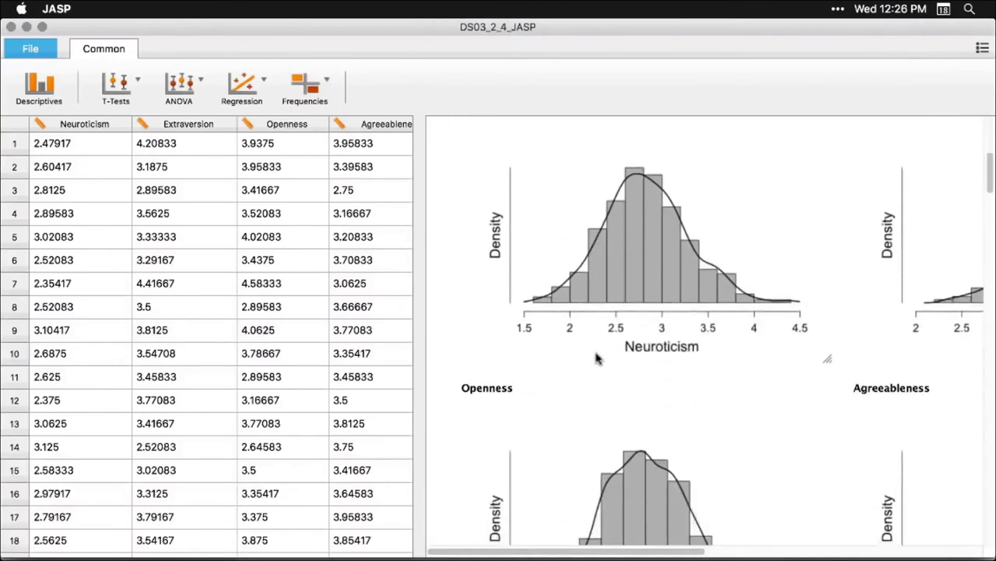
pyautogui.scroll(-10, 595, 358)
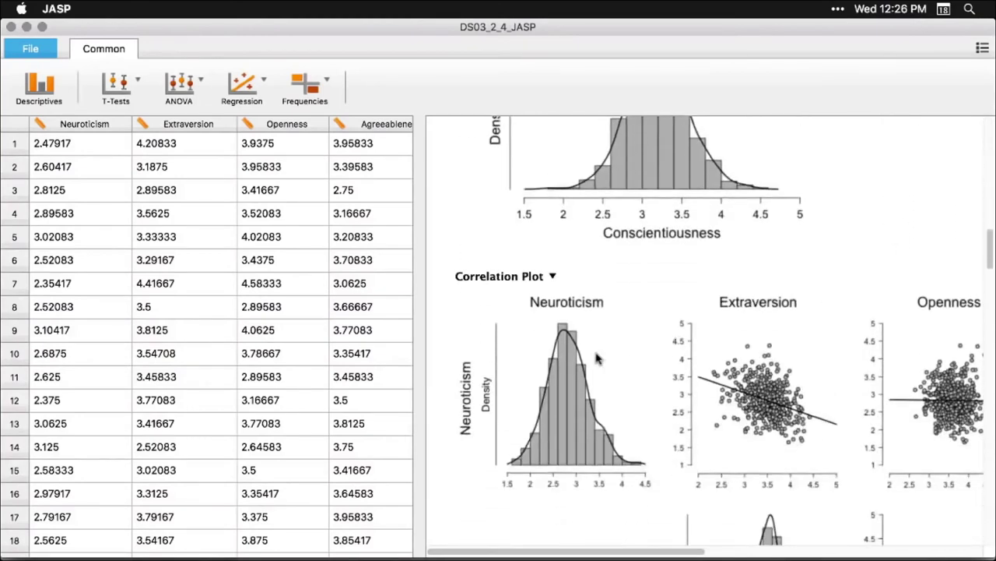
# Examine the full correlation plot matrix and the Linear Regression tables for model summary, ANOVA and coefficients.
pyautogui.scroll(-2, 596, 358)
pyautogui.scroll(6, 596, 358)
pyautogui.hscroll(4, 596, 358)
pyautogui.hscroll(3, 596, 358)
pyautogui.scroll(-10, 597, 358)
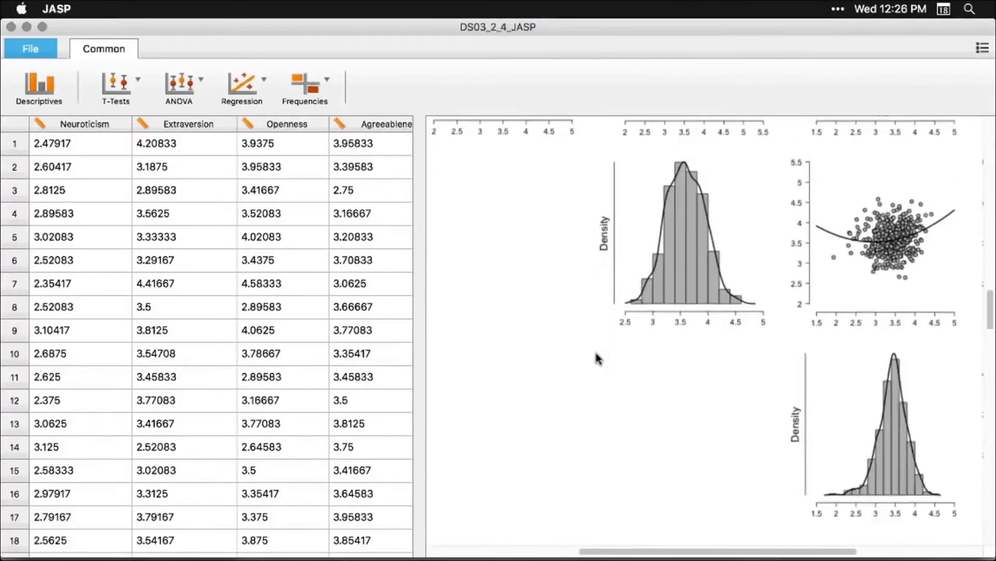
pyautogui.hscroll(-5, 597, 358)
pyautogui.scroll(-2, 597, 359)
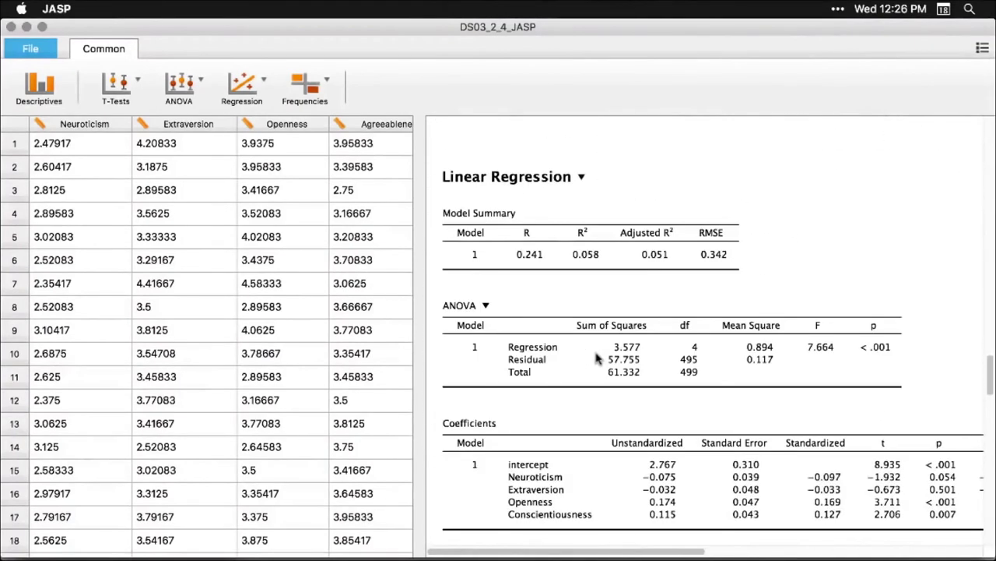
pyautogui.scroll(-3, 596, 358)
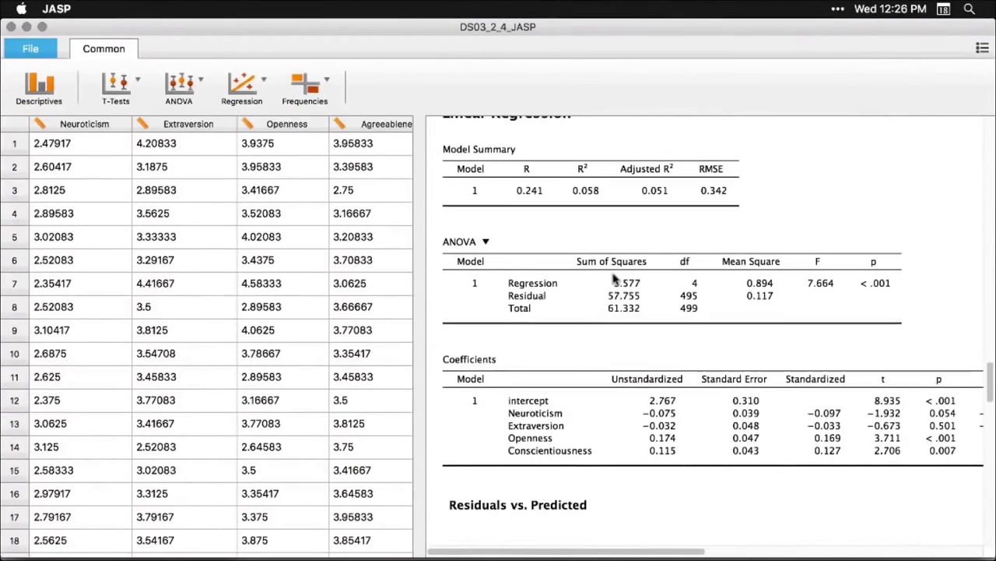
# Open the Linear Regression options, expand and review the Model and Statistics sections, close the options and return to the distribution plots.
pyautogui.click(615, 278)
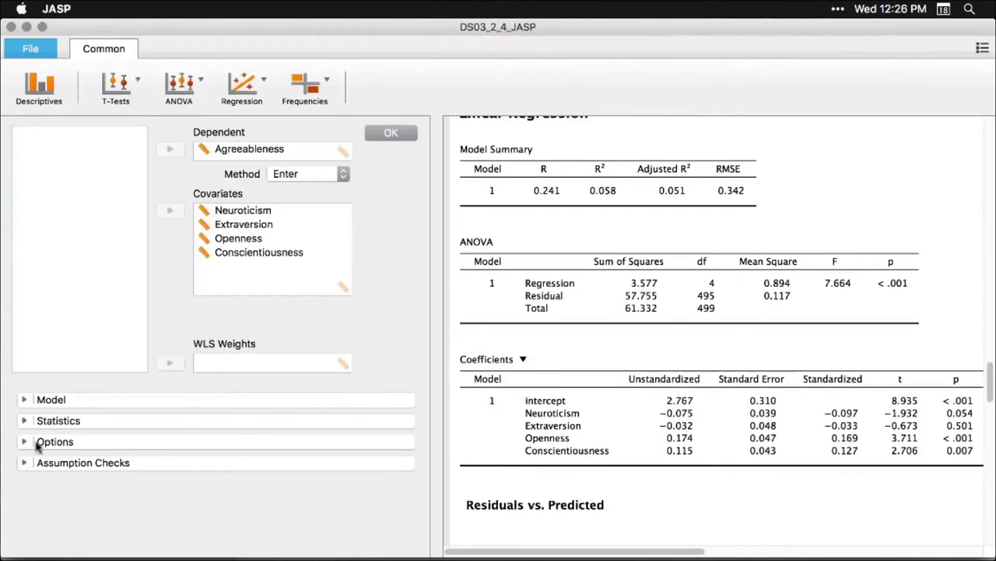
pyautogui.click(25, 400)
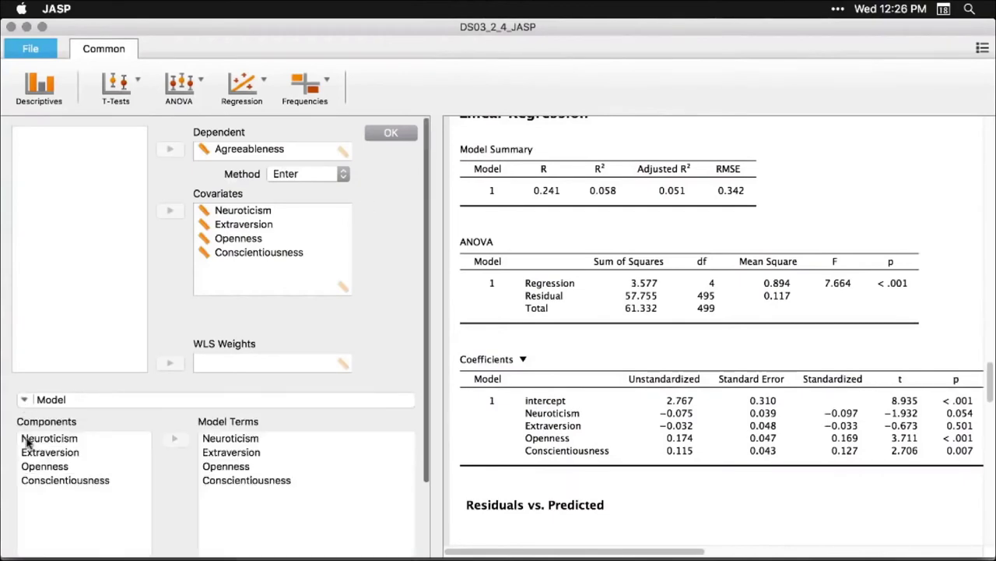
pyautogui.scroll(-3, 25, 442)
pyautogui.click(24, 497)
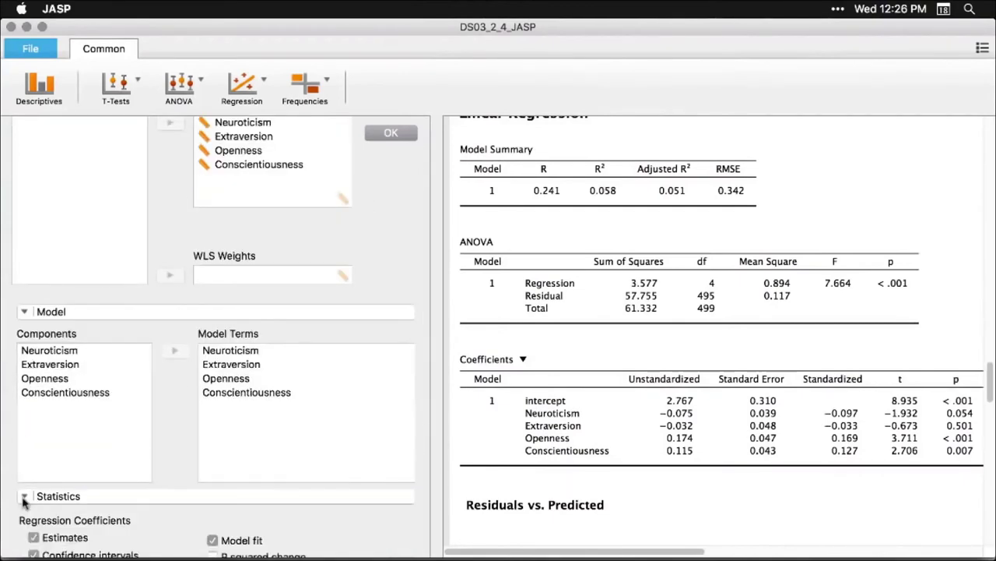
pyautogui.scroll(-5, 24, 502)
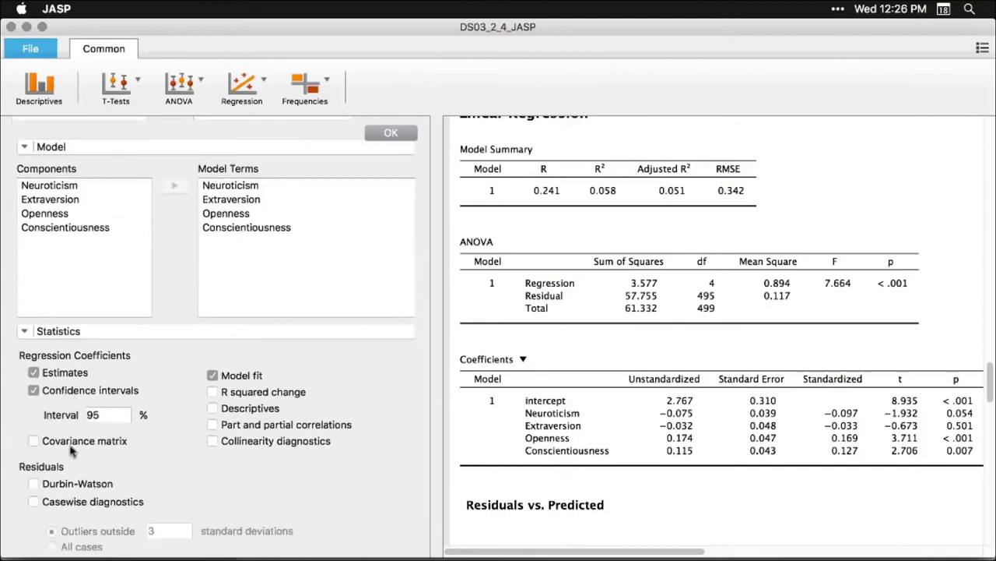
pyautogui.scroll(3, 70, 450)
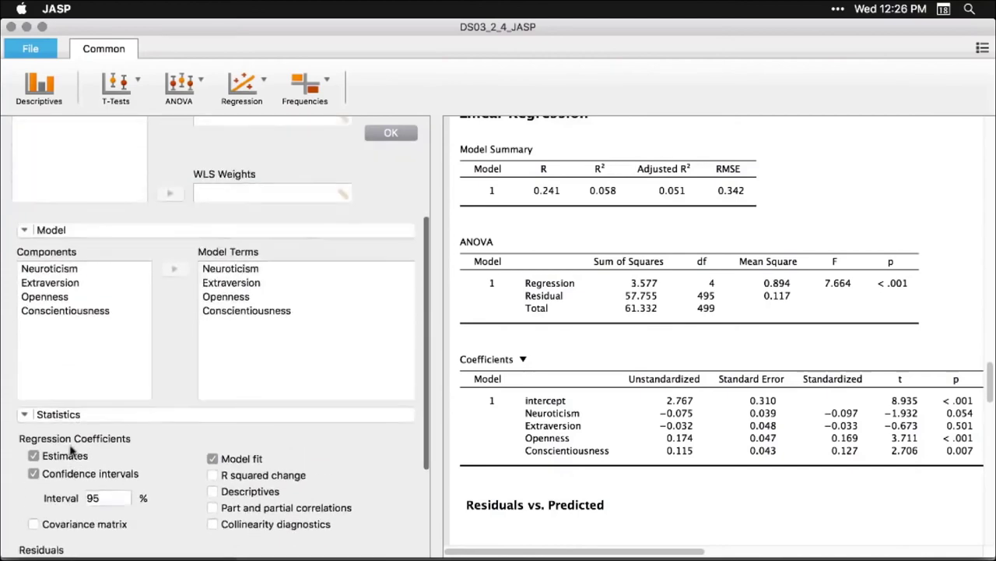
pyautogui.click(915, 182)
pyautogui.scroll(10, 915, 182)
pyautogui.scroll(15, 915, 182)
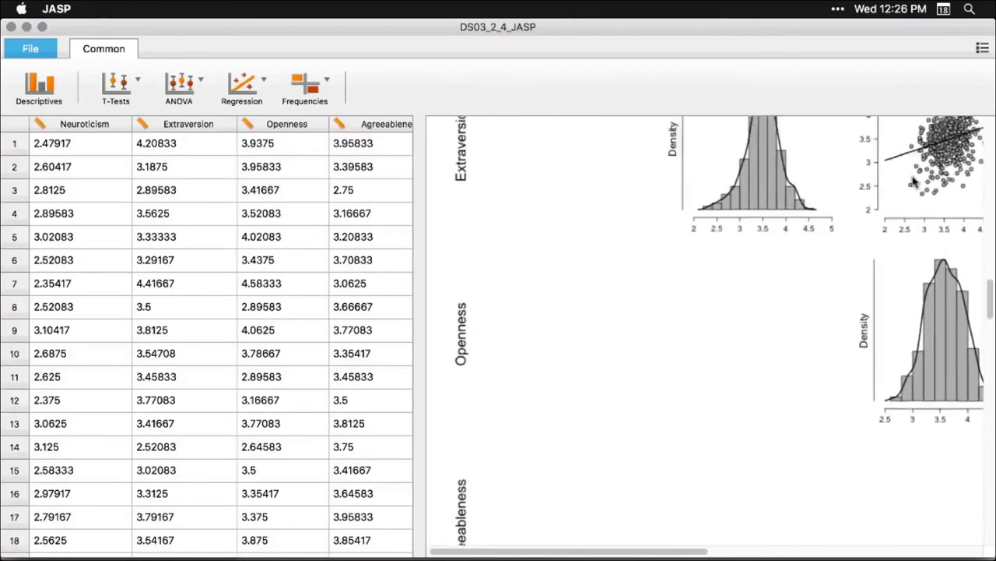
pyautogui.scroll(10, 915, 181)
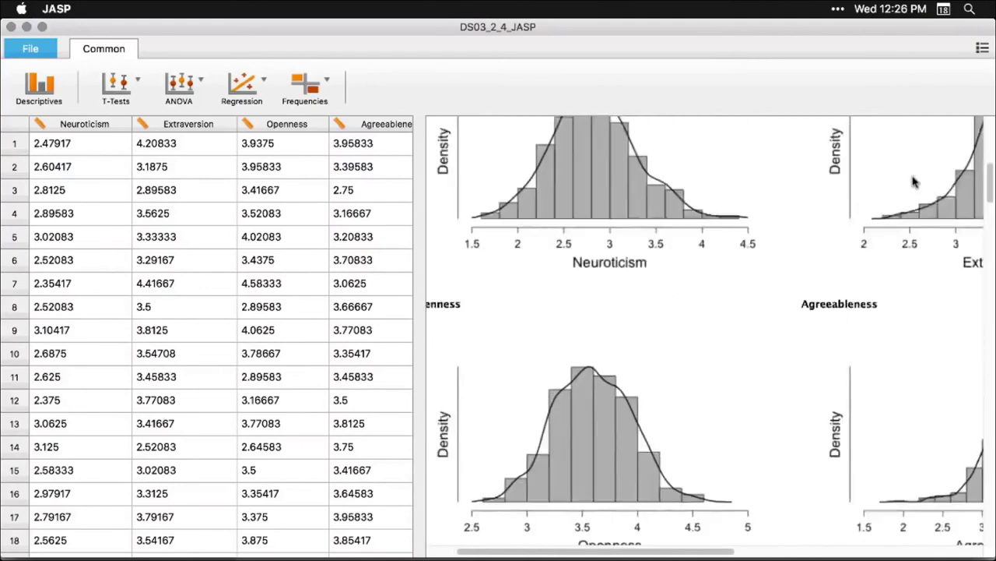
# Switch to Chrome and highlight the web address of the DS03_2_4_JASP.jasp page on the Open Science Framework.
pyautogui.click(24, 55)
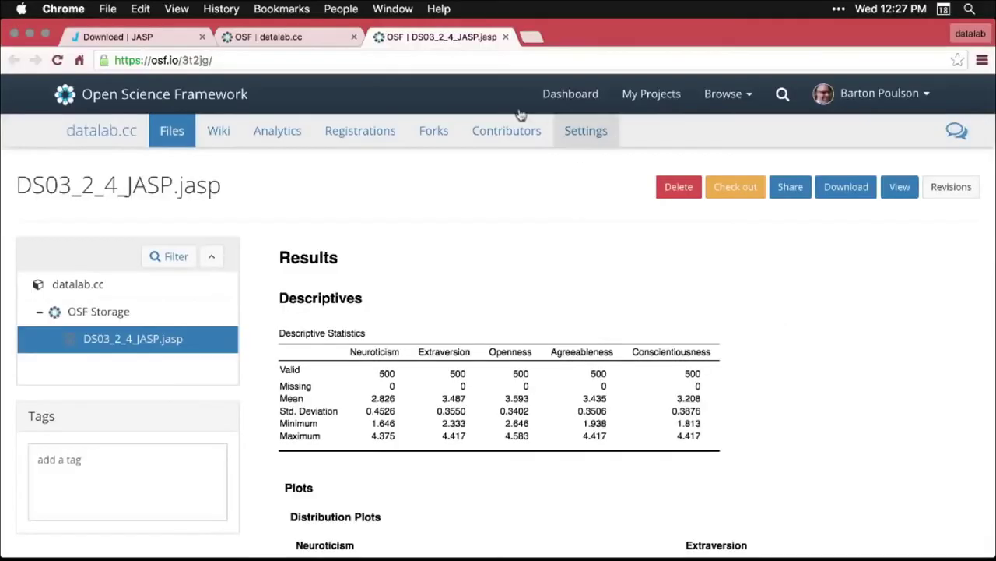
pyautogui.click(387, 62)
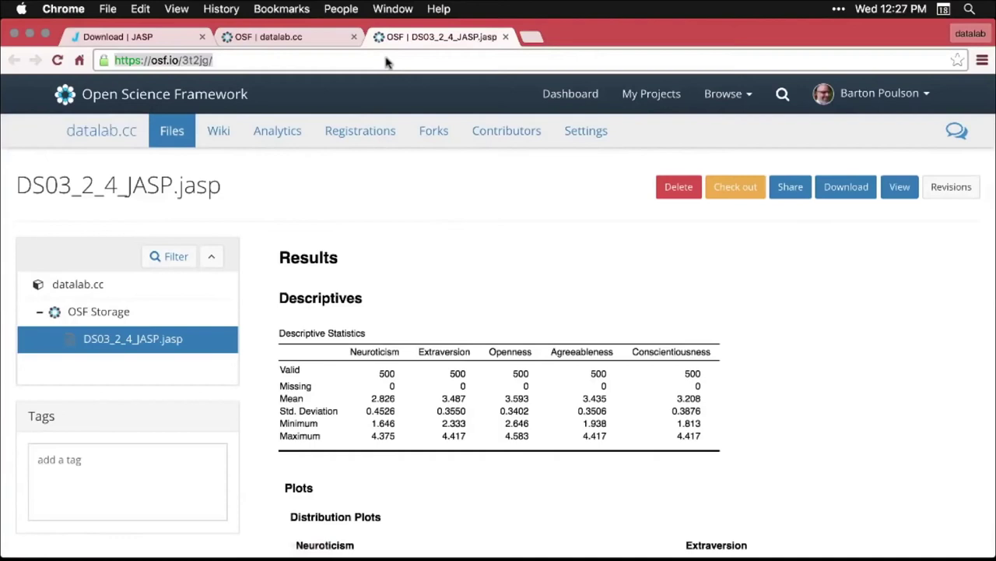
pyautogui.click(850, 332)
# Look through the online preview's descriptive statistics, distribution plots and correlation plot, and return to the start of the page.
pyautogui.scroll(-1, 850, 332)
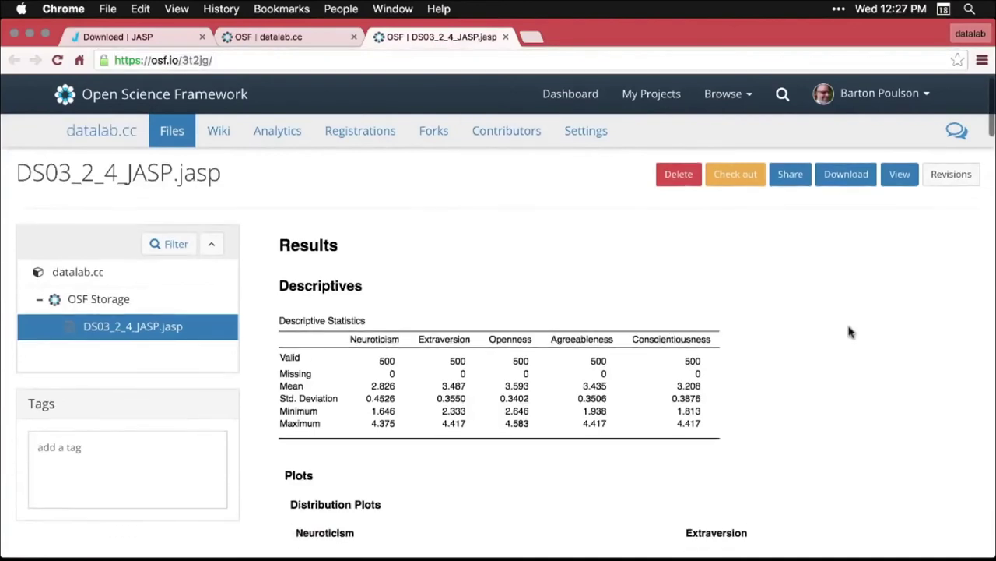
pyautogui.scroll(-3, 850, 331)
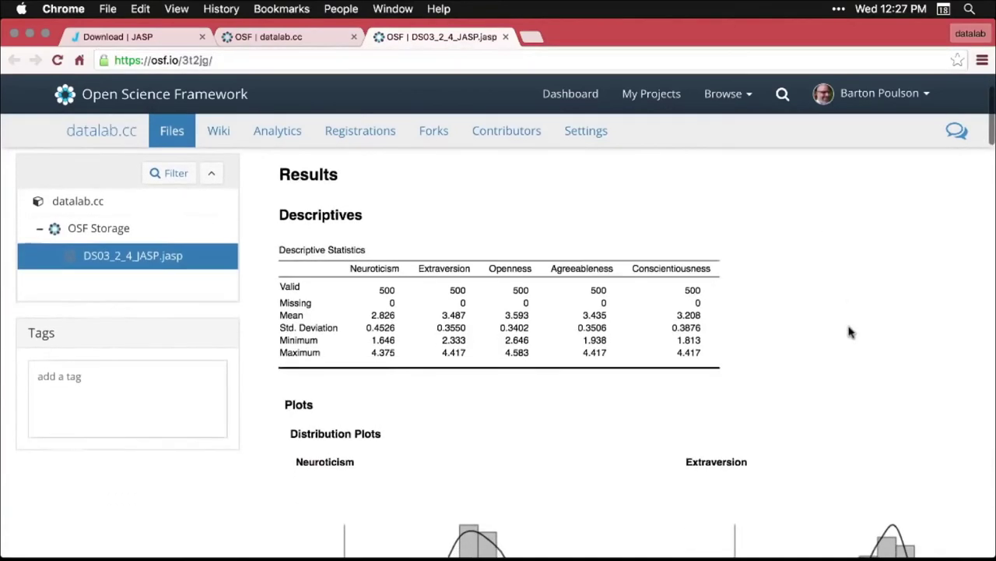
pyautogui.scroll(-10, 850, 332)
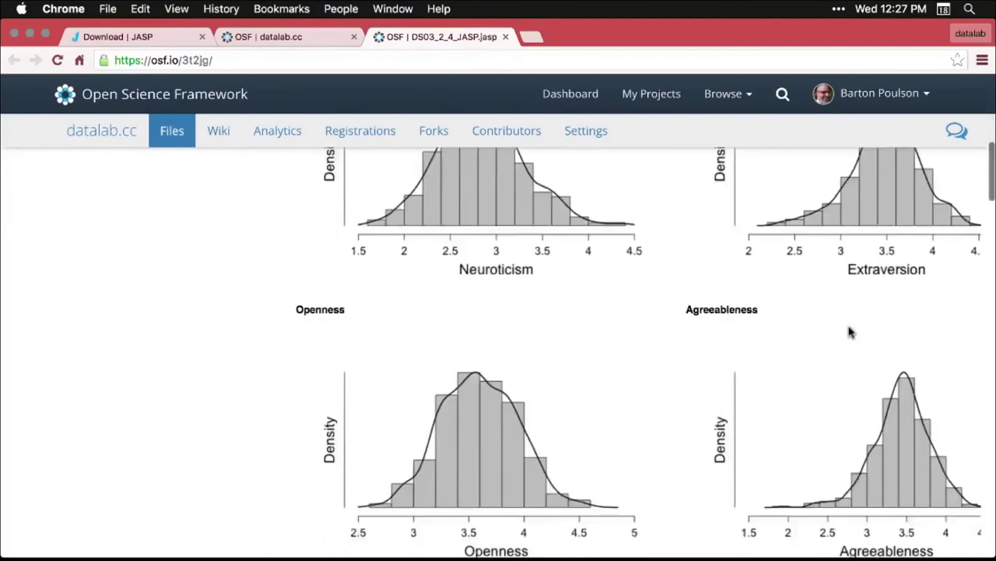
pyautogui.scroll(-6, 849, 332)
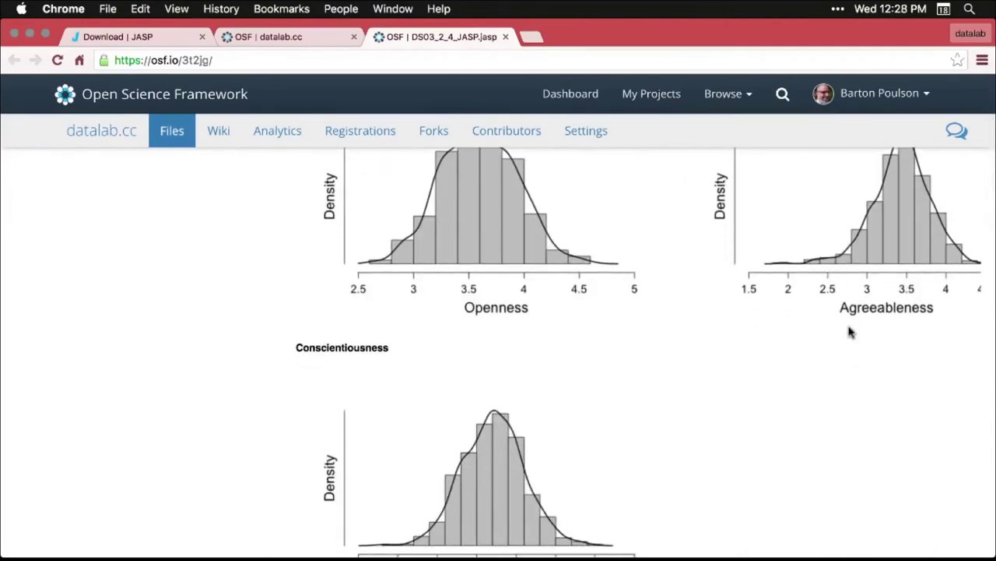
pyautogui.scroll(-16, 849, 332)
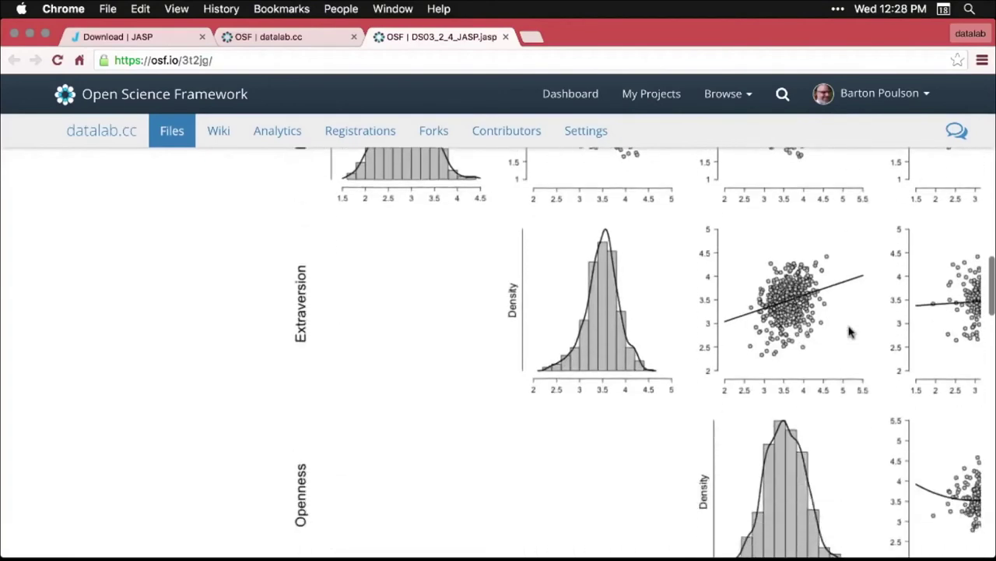
pyautogui.scroll(-7, 849, 331)
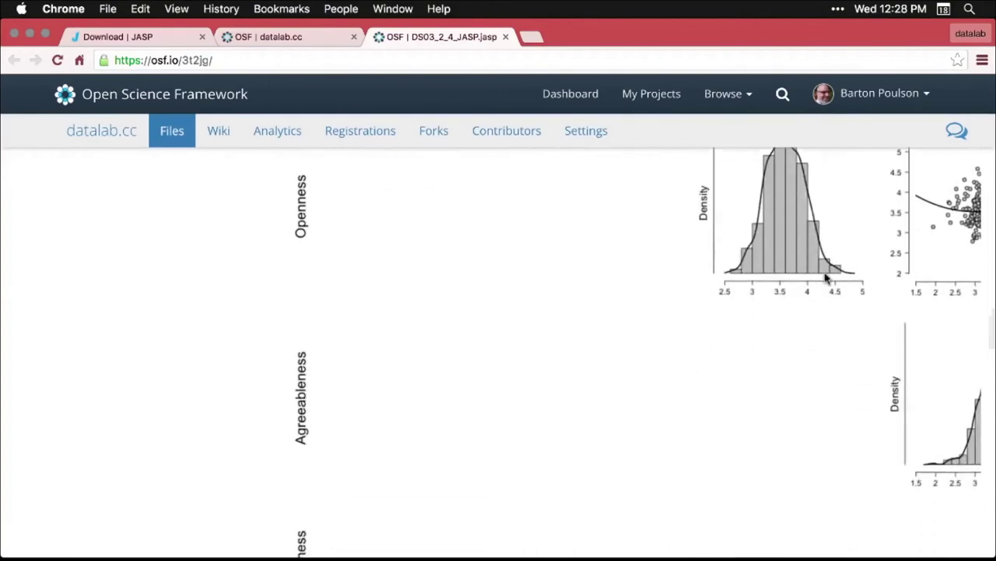
pyautogui.scroll(20, 827, 278)
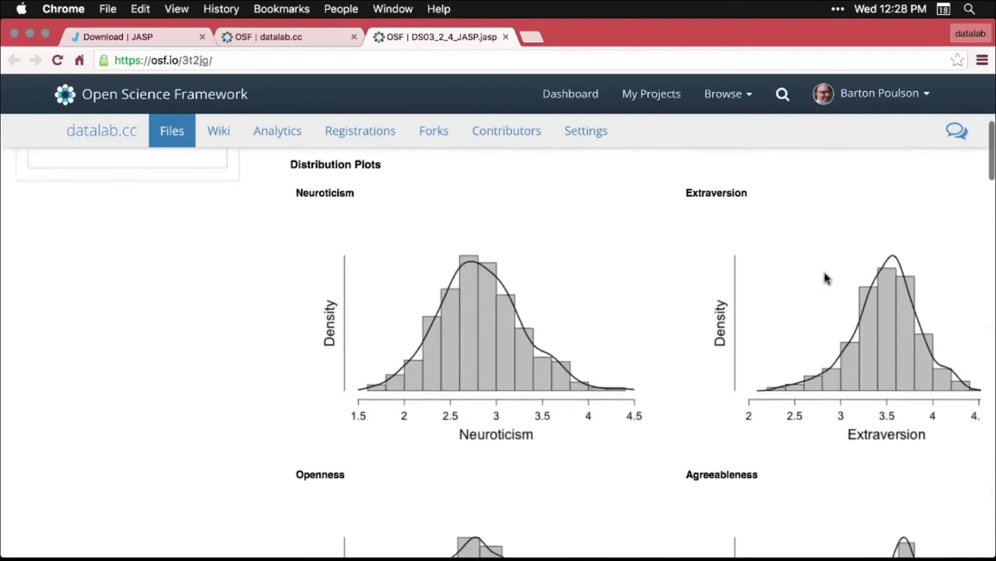
pyautogui.scroll(8, 827, 278)
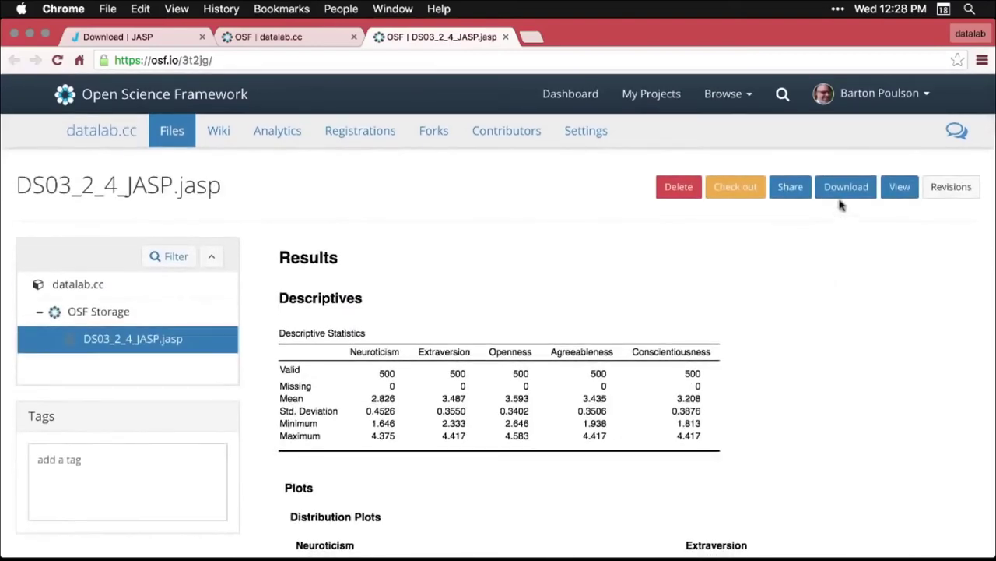